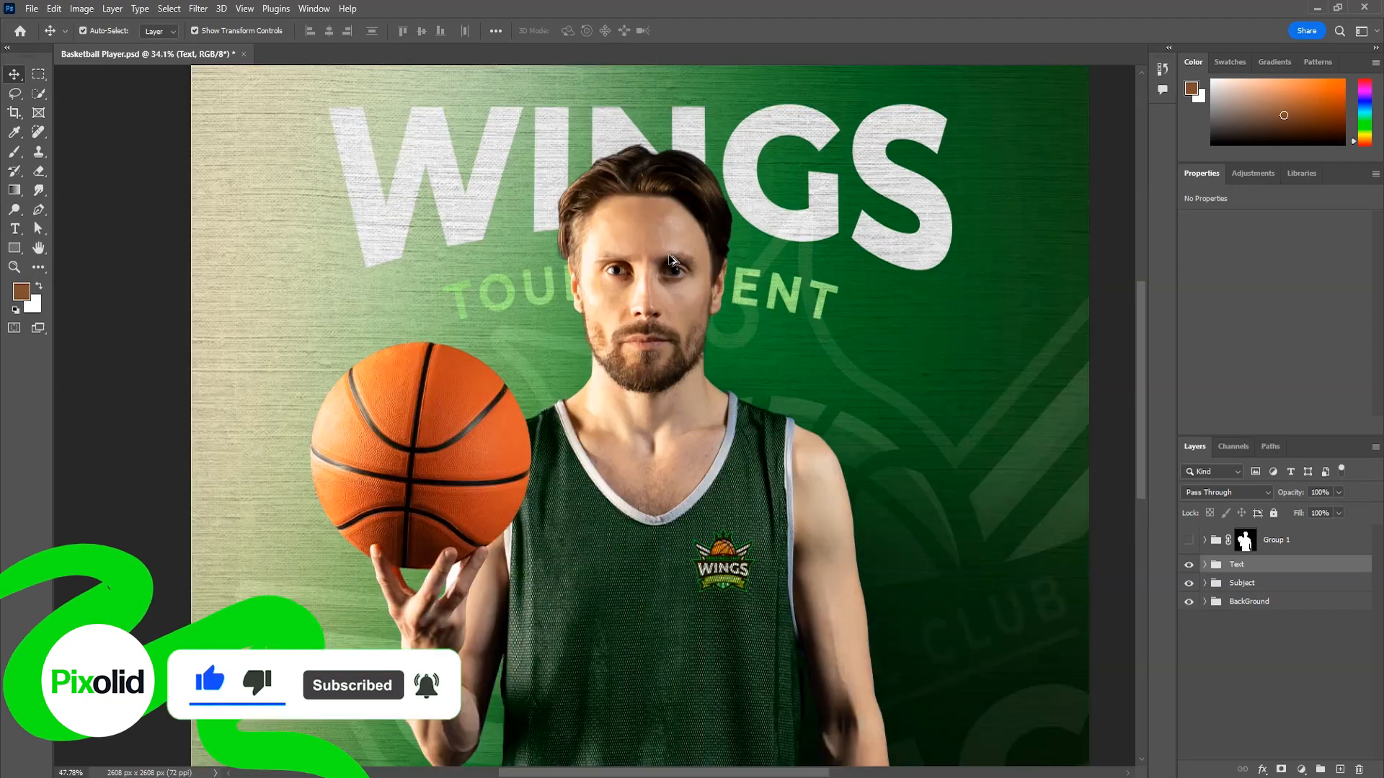
Expand the Subject group and add a Hue/Saturation adjustment layer directly above Layer 0
scroll(680, 369, "down", 2)
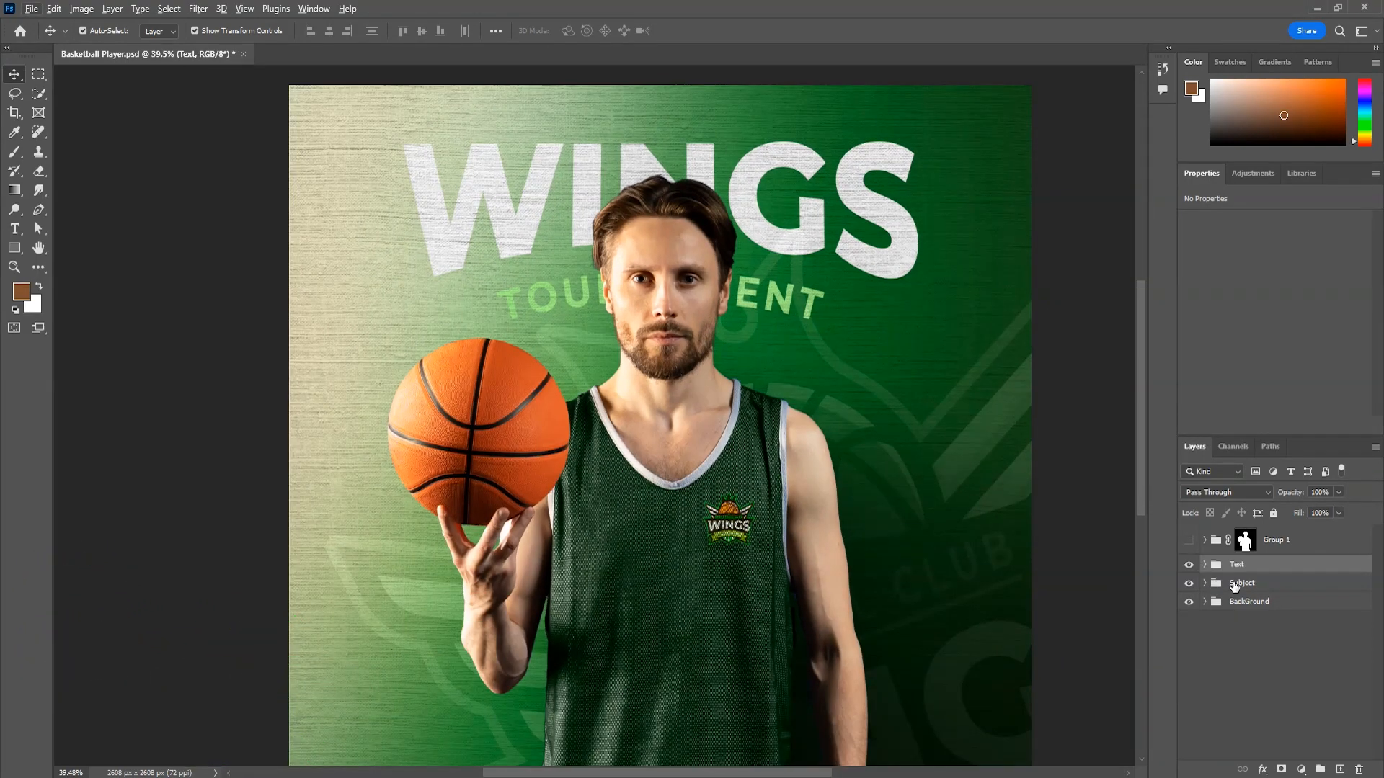
left_click(1235, 585)
scroll(747, 265, "up", 1)
left_click(1204, 583)
scroll(1252, 592, "down", 1)
left_click(1291, 682)
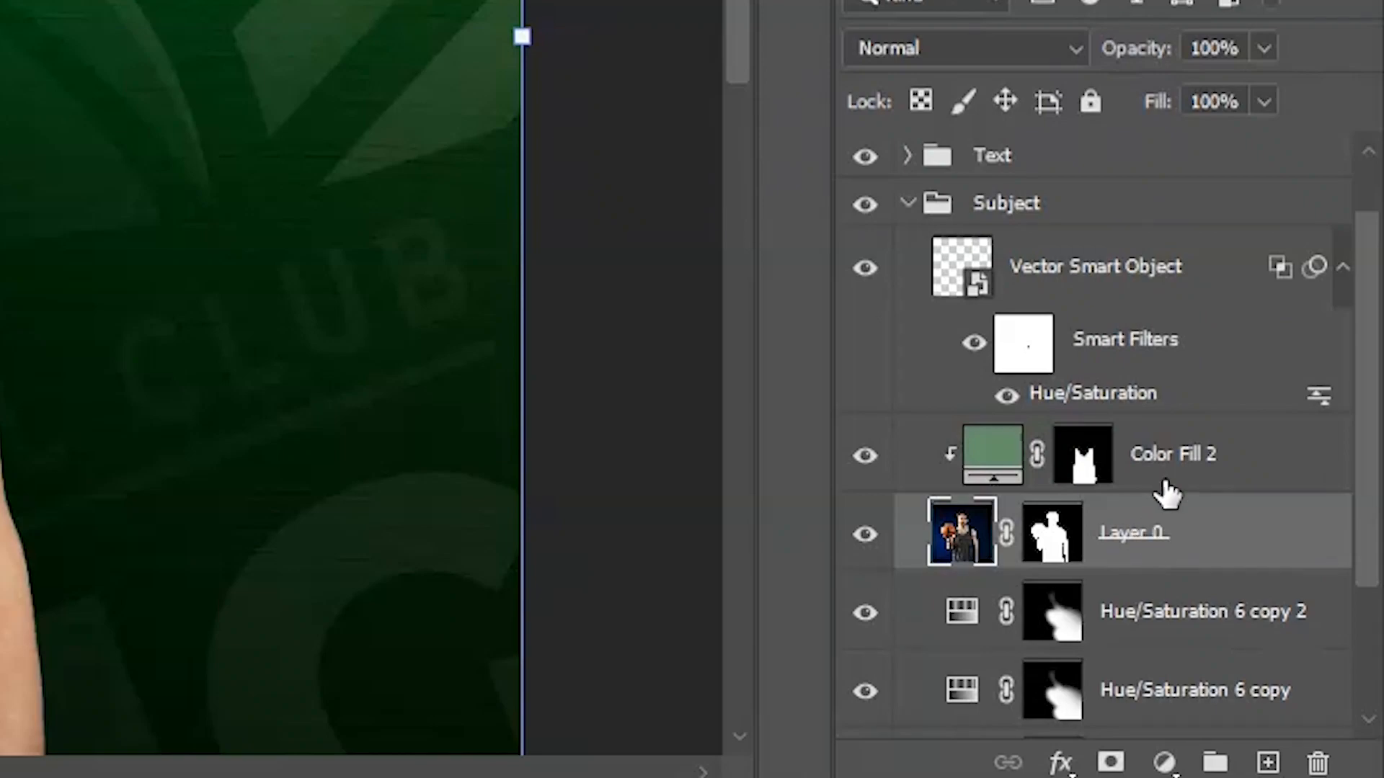
left_click(1164, 762)
left_click(1224, 408)
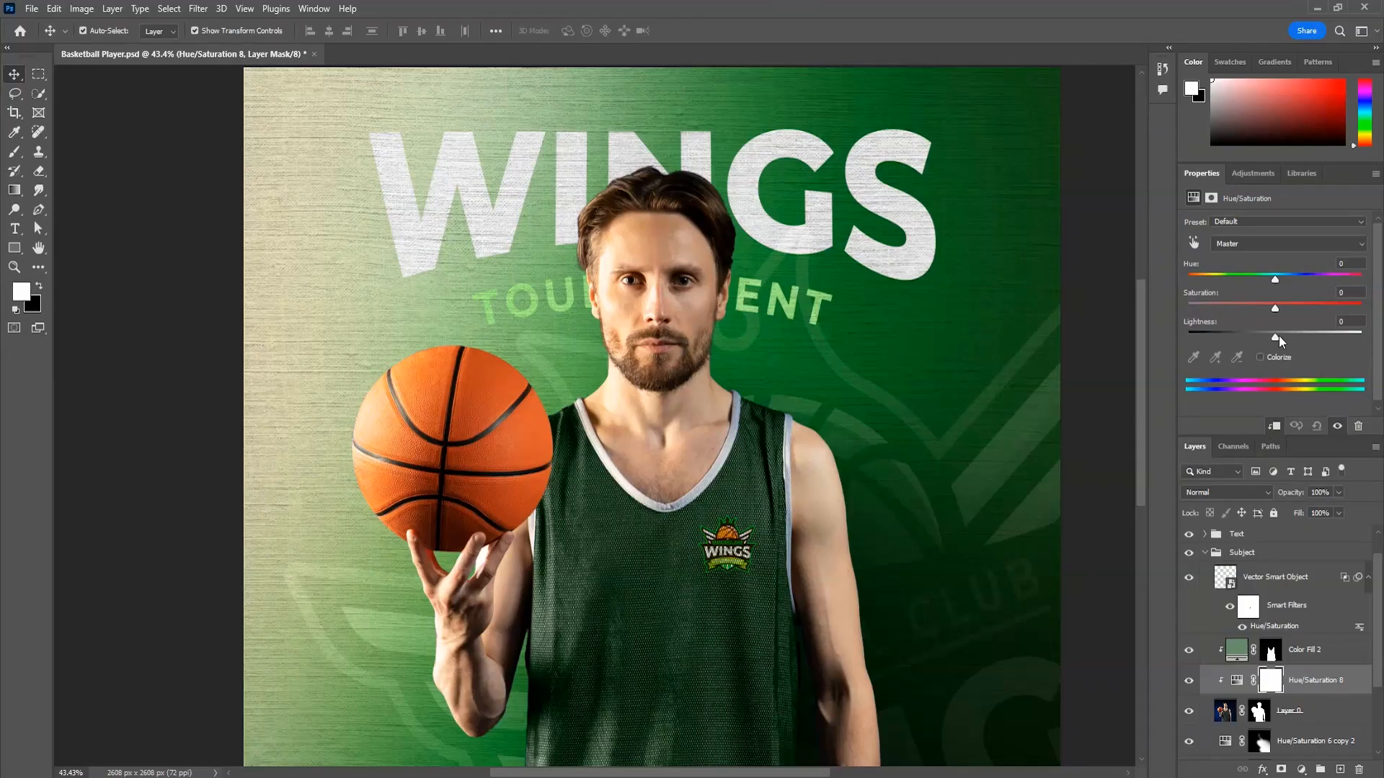
Set the new adjustment's Lightness to -74 and move its layer above Color Fill 2
left_click_drag(1275, 337, 1210, 336)
left_click_drag(1298, 678, 1294, 644)
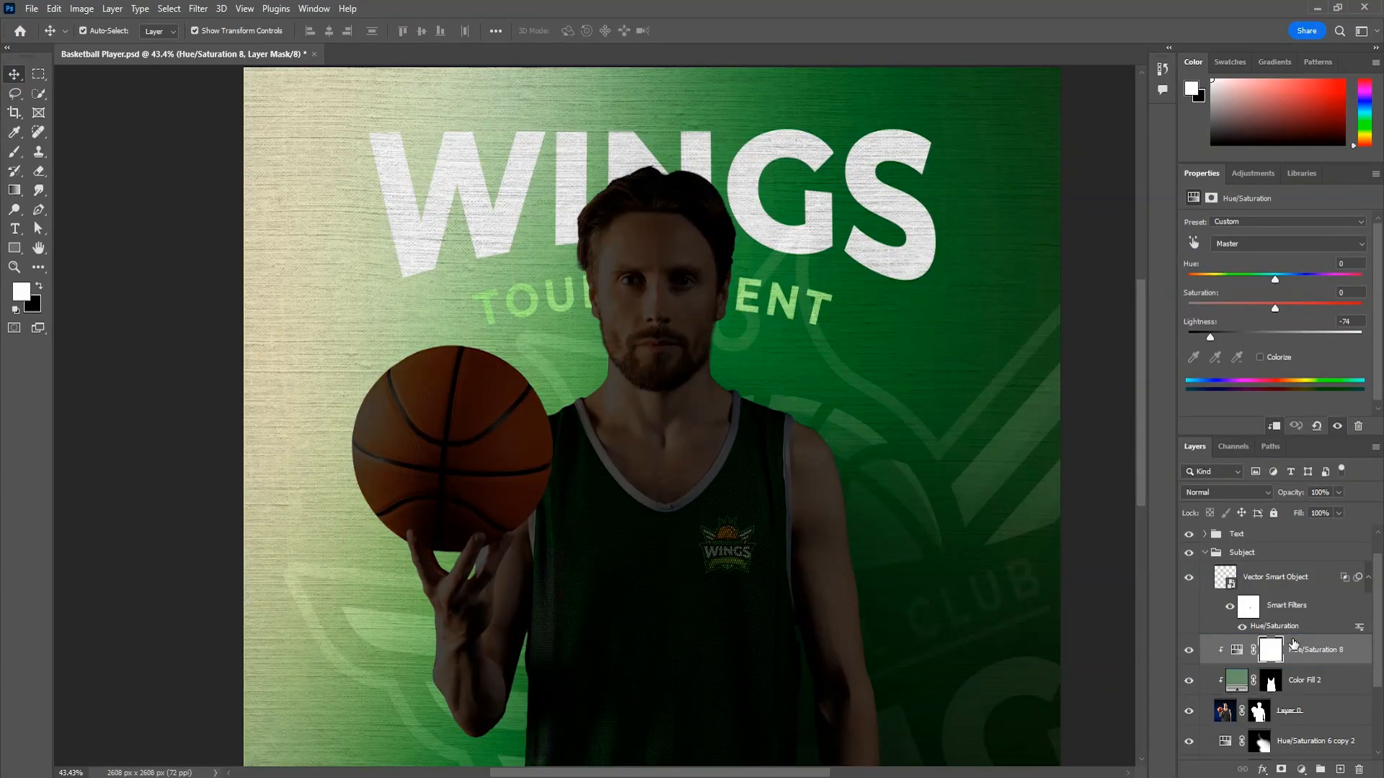
Invert the Hue/Saturation 8 layer mask to black and prepare a smaller, softer white brush at 100% flow
left_click(1270, 653)
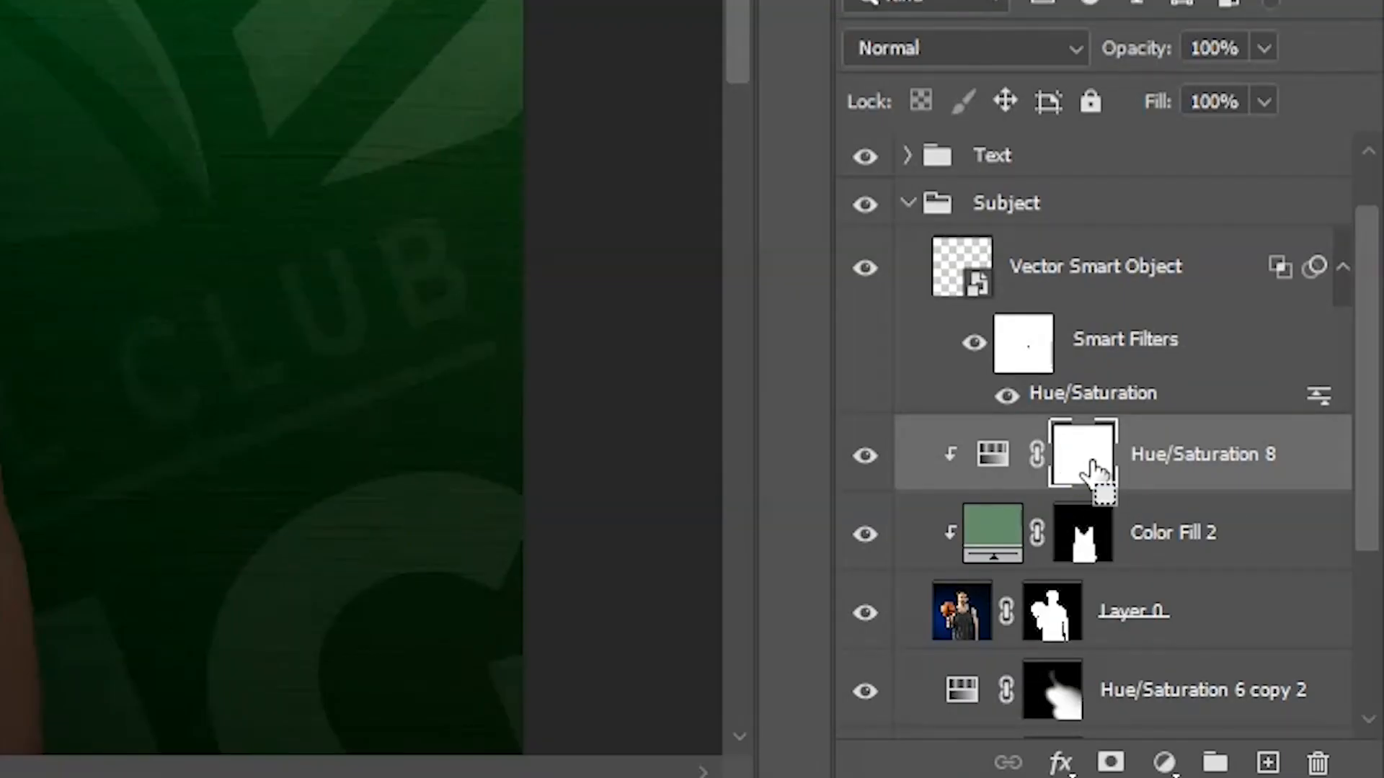
key("ctrl+i")
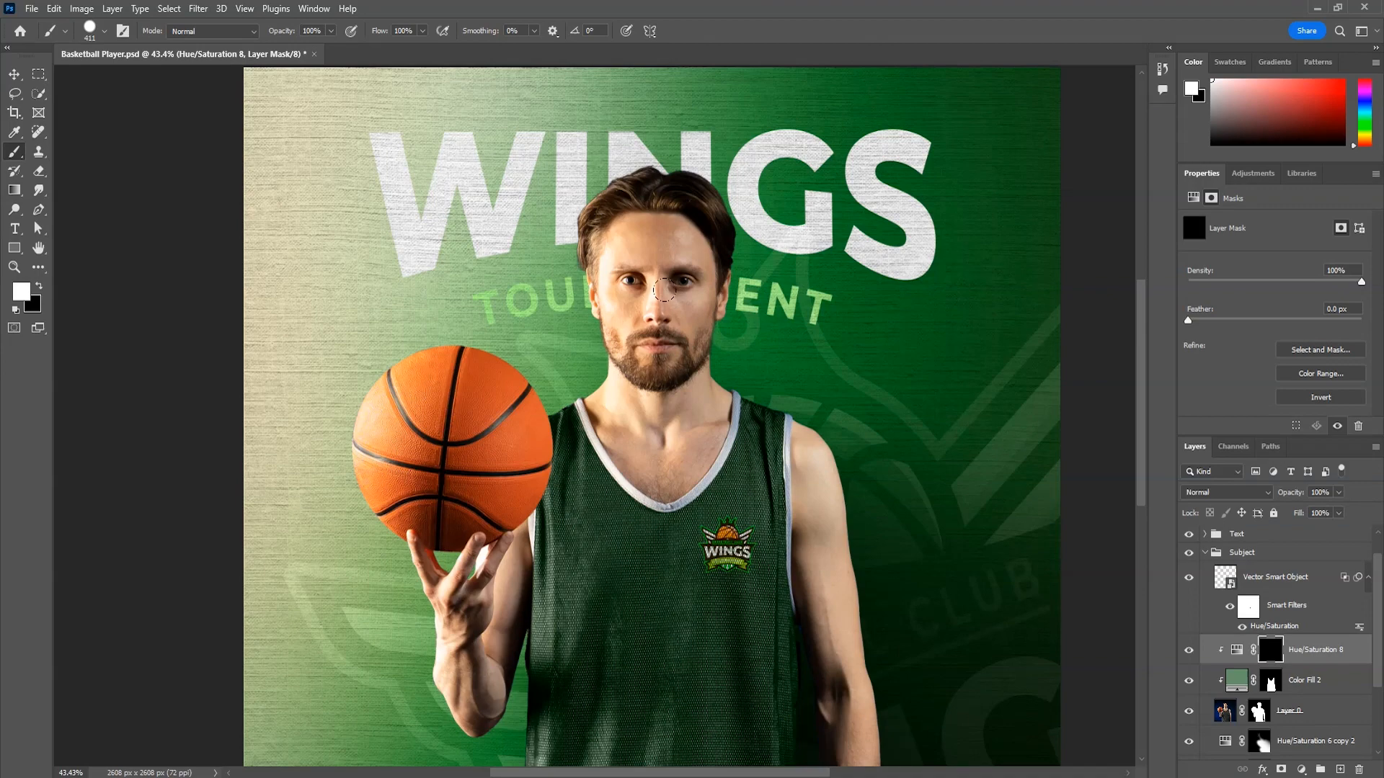
scroll(703, 247, "up", 10)
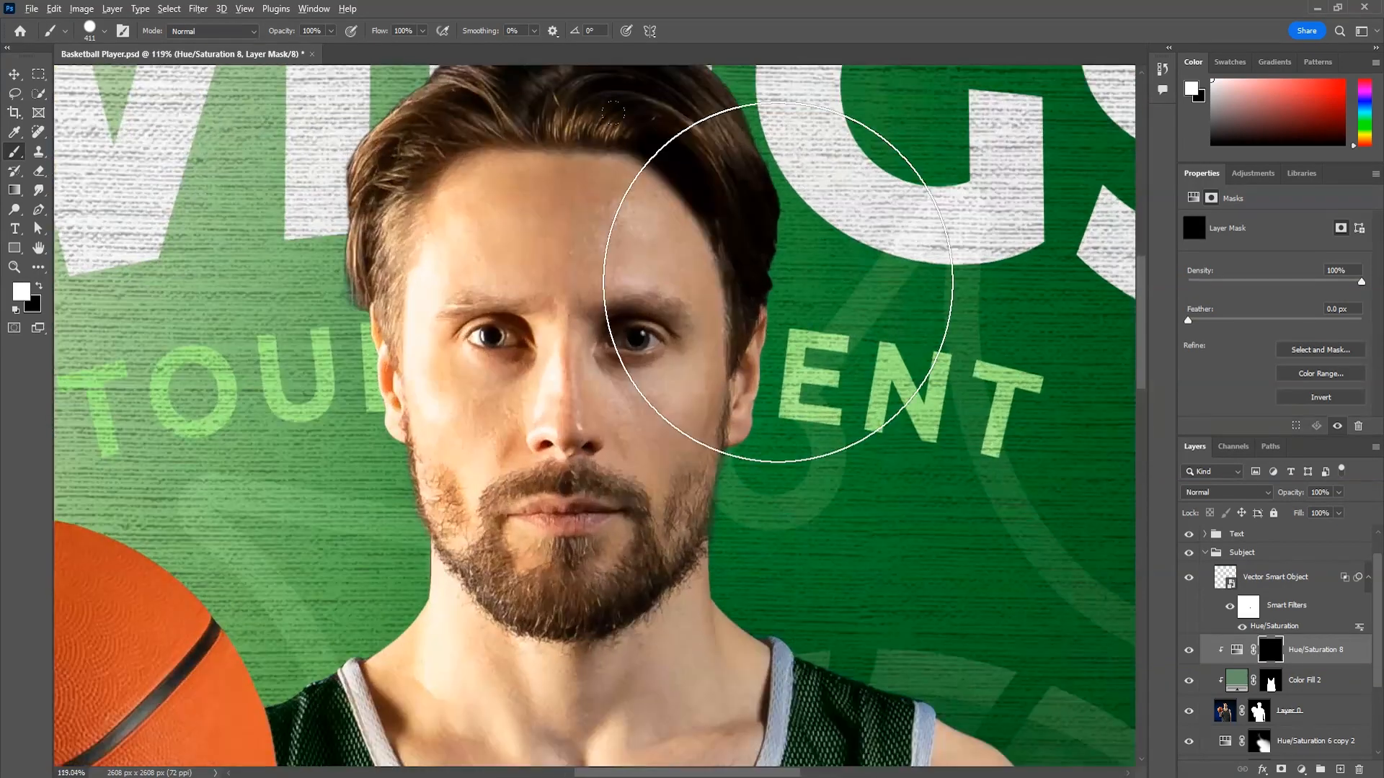
left_click_drag(777, 282, 664, 281)
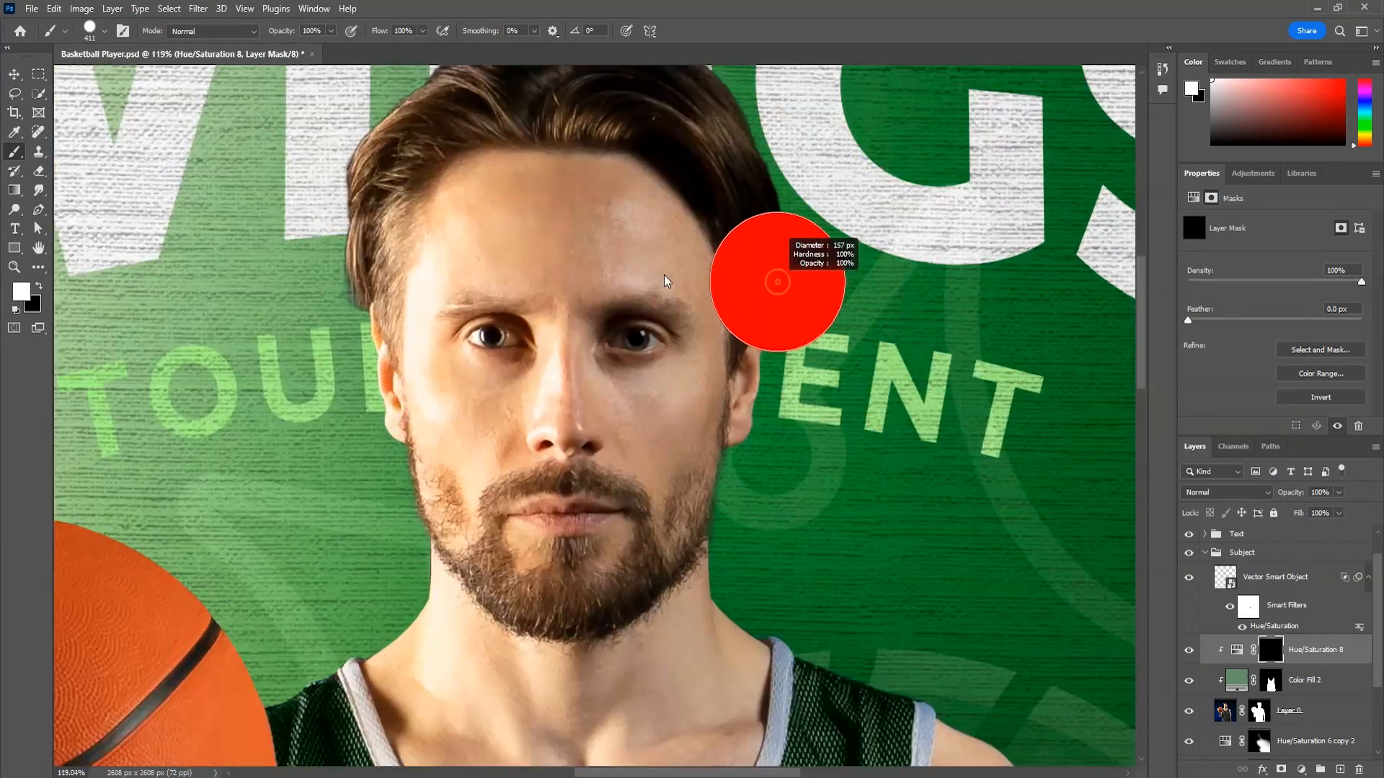
left_click_drag(746, 244, 748, 247)
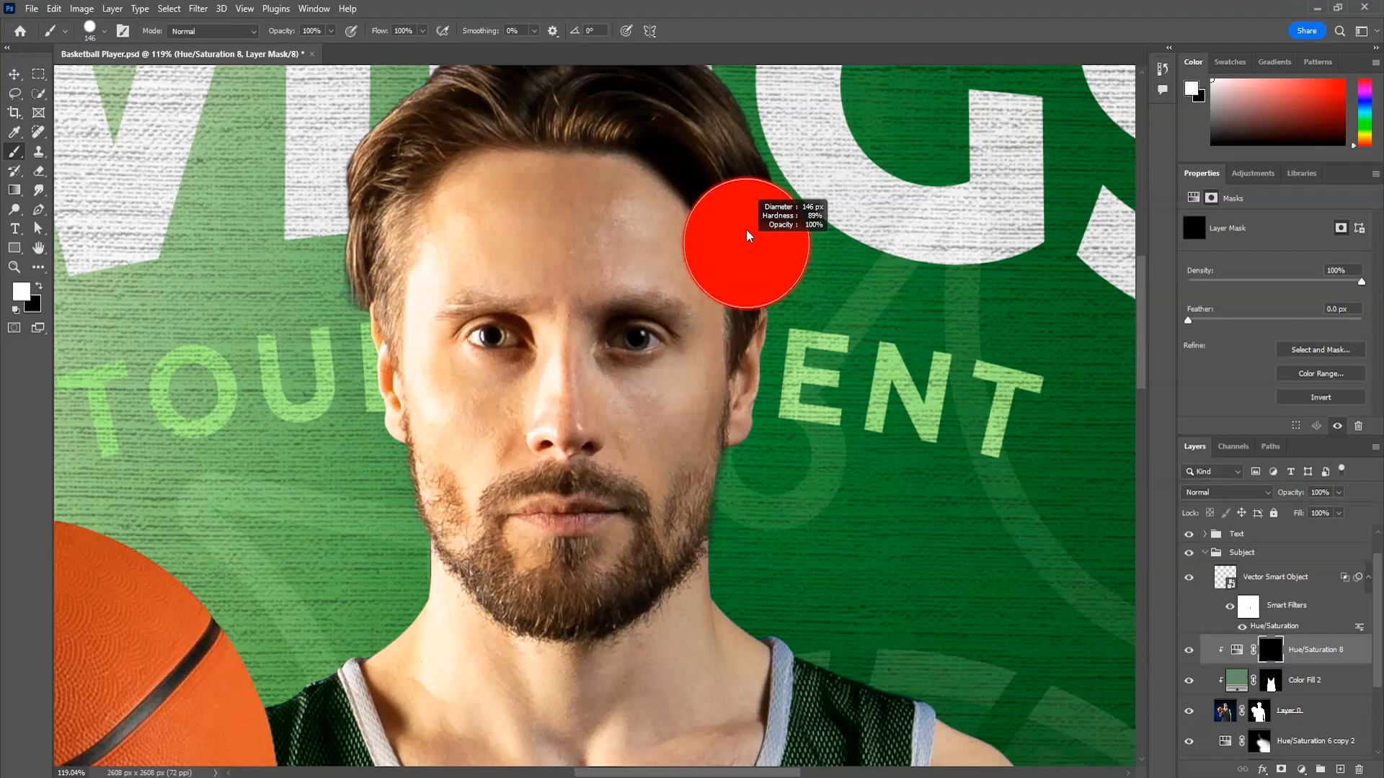
left_click_drag(705, 252, 692, 252)
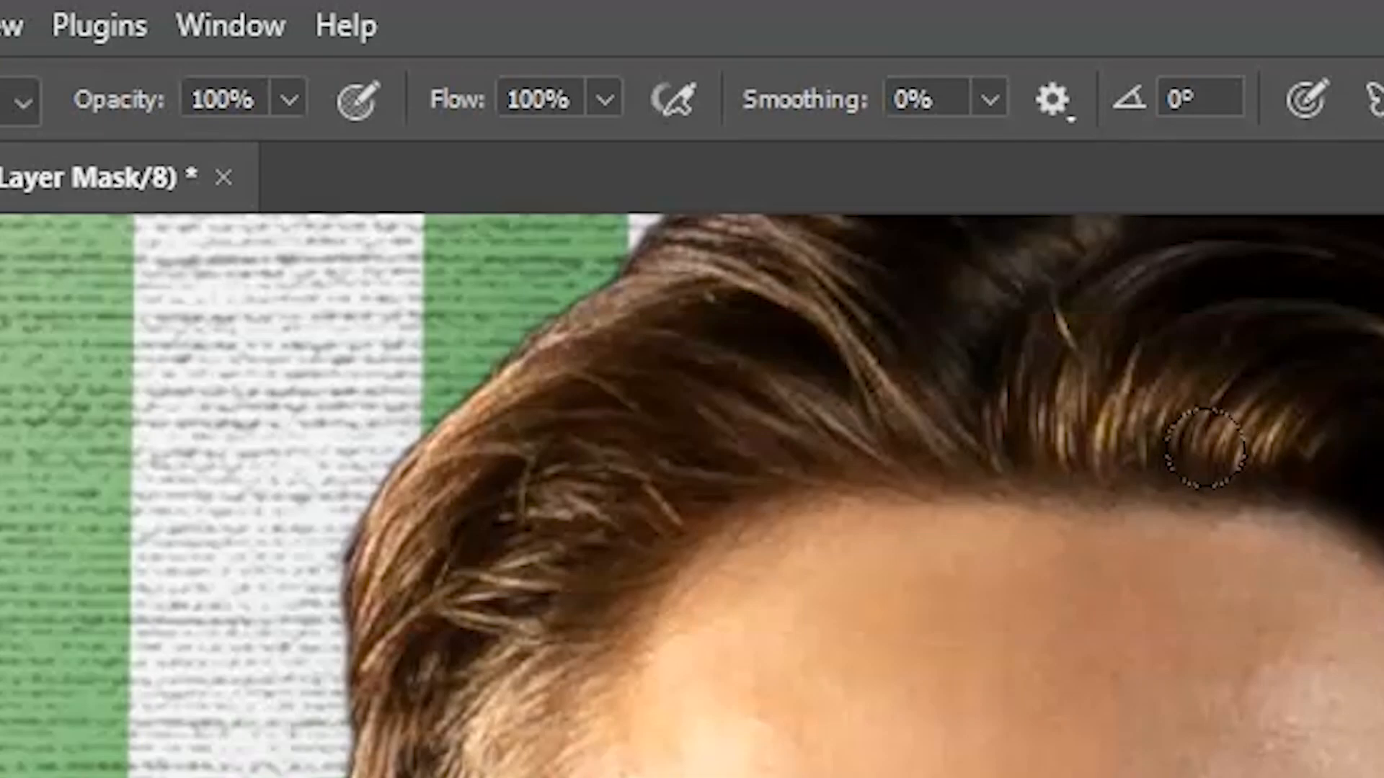
left_click(381, 30)
key("Return")
Paint a strong shadow over the darker half of the player's face, from forehead to chin, on the Hue/Saturation 8 mask
mouse_move(627, 184)
left_mouse_down()
mouse_move(632, 230)
mouse_move(674, 289)
mouse_move(692, 426)
mouse_move(674, 490)
mouse_move(631, 515)
mouse_move(565, 605)
left_mouse_up()
left_click_drag(728, 607, 720, 605)
key("x")
mouse_move(707, 538)
left_mouse_down()
mouse_move(641, 611)
mouse_move(520, 649)
left_mouse_up()
key("x")
mouse_move(573, 235)
left_mouse_down()
mouse_move(607, 209)
mouse_move(641, 382)
left_mouse_up()
scroll(844, 392, "down", 5)
scroll(730, 336, "up", 4)
Erase the shadow from the hair, forehead, eye, cheek and beard with a soft black brush, leaving it along the face's outer edge
mouse_move(840, 384)
left_mouse_down()
mouse_move(816, 142)
mouse_move(864, 142)
left_mouse_up()
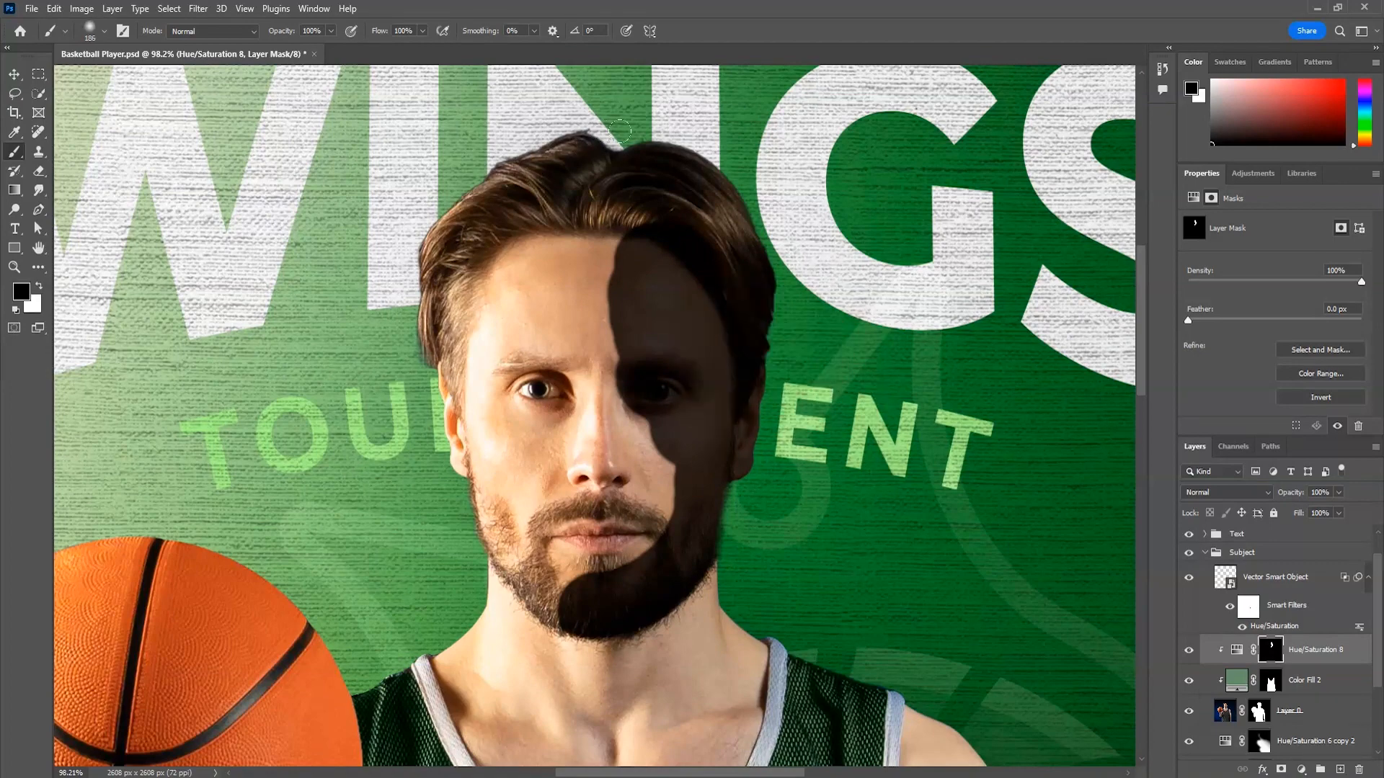
mouse_move(631, 165)
left_mouse_down()
mouse_move(609, 180)
mouse_move(643, 211)
mouse_move(758, 192)
left_mouse_up()
mouse_move(603, 199)
left_mouse_down()
mouse_move(624, 227)
mouse_move(567, 245)
mouse_move(640, 321)
left_mouse_up()
left_click_drag(611, 243, 652, 332)
mouse_move(624, 268)
left_mouse_down()
mouse_move(635, 328)
mouse_move(583, 338)
mouse_move(587, 325)
mouse_move(597, 380)
left_mouse_up()
left_click_drag(586, 376, 678, 426)
mouse_move(621, 400)
left_mouse_down()
mouse_move(676, 436)
mouse_move(678, 455)
left_mouse_up()
left_click_drag(651, 435, 642, 435)
mouse_move(618, 432)
left_mouse_down()
mouse_move(679, 469)
mouse_move(636, 441)
mouse_move(626, 449)
left_mouse_up()
left_click_drag(642, 509, 653, 548)
mouse_move(612, 539)
left_mouse_down()
mouse_move(625, 539)
mouse_move(577, 601)
left_mouse_up()
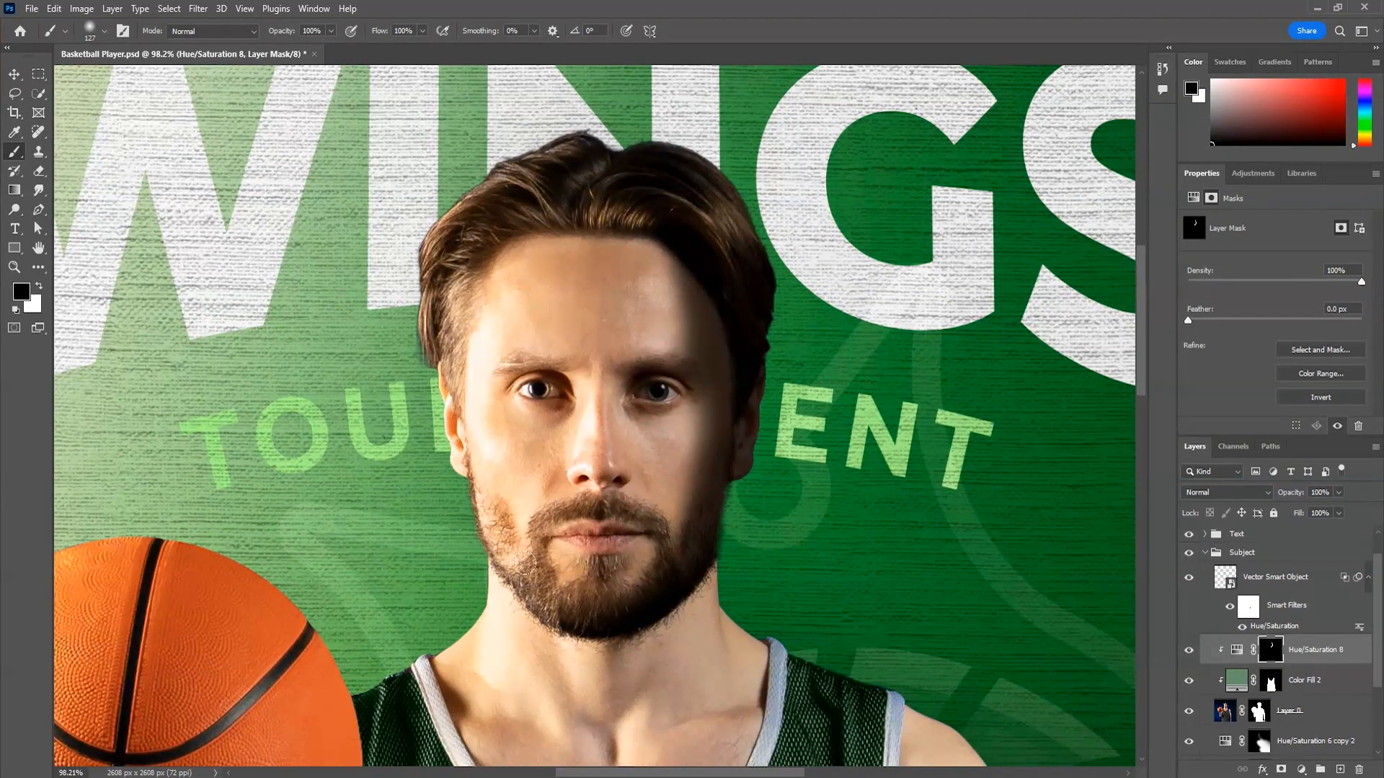
left_click_drag(723, 537, 653, 439)
left_click_drag(702, 361, 798, 326)
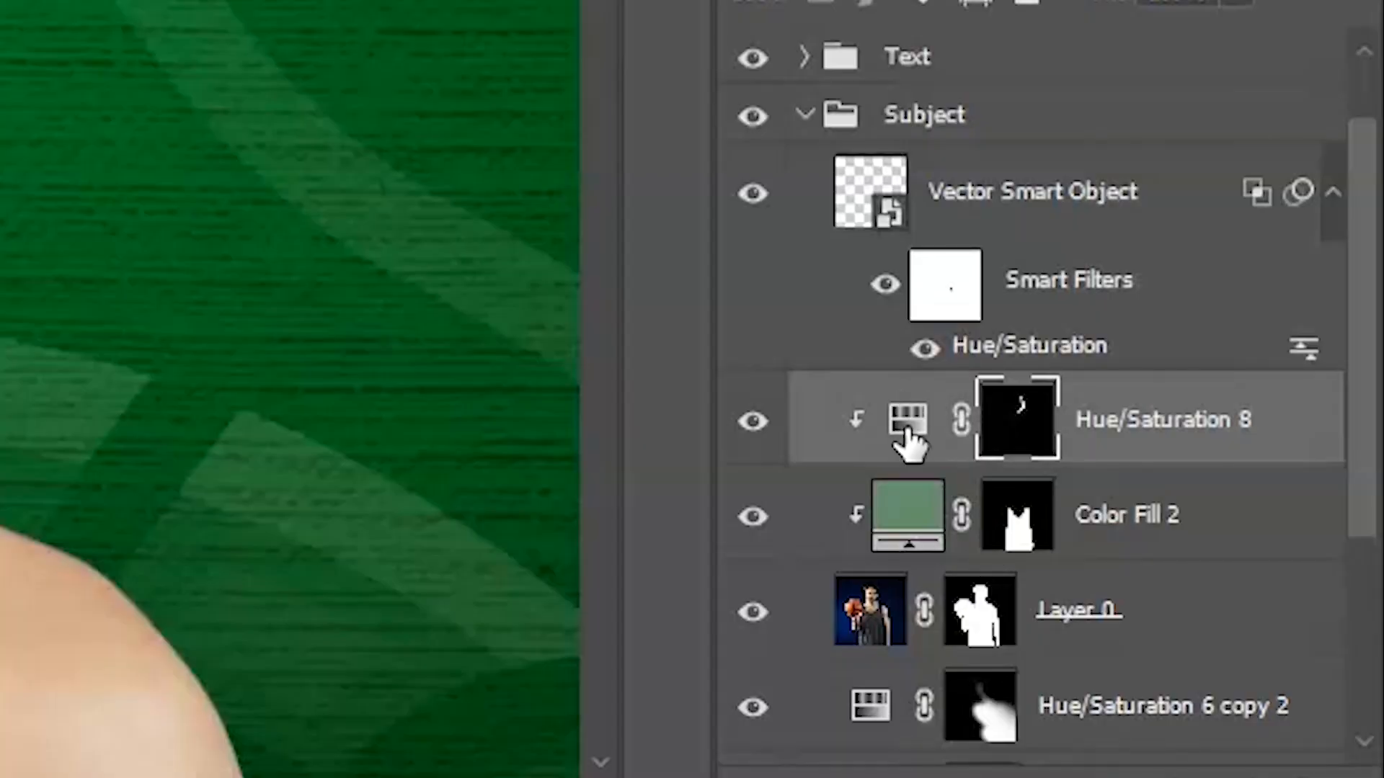
Set Hue/Saturation 8 to Lightness -47 and Saturation +16, and compare the face with the adjustment hidden and shown
left_click(1237, 651)
left_click_drag(1218, 339, 1286, 309)
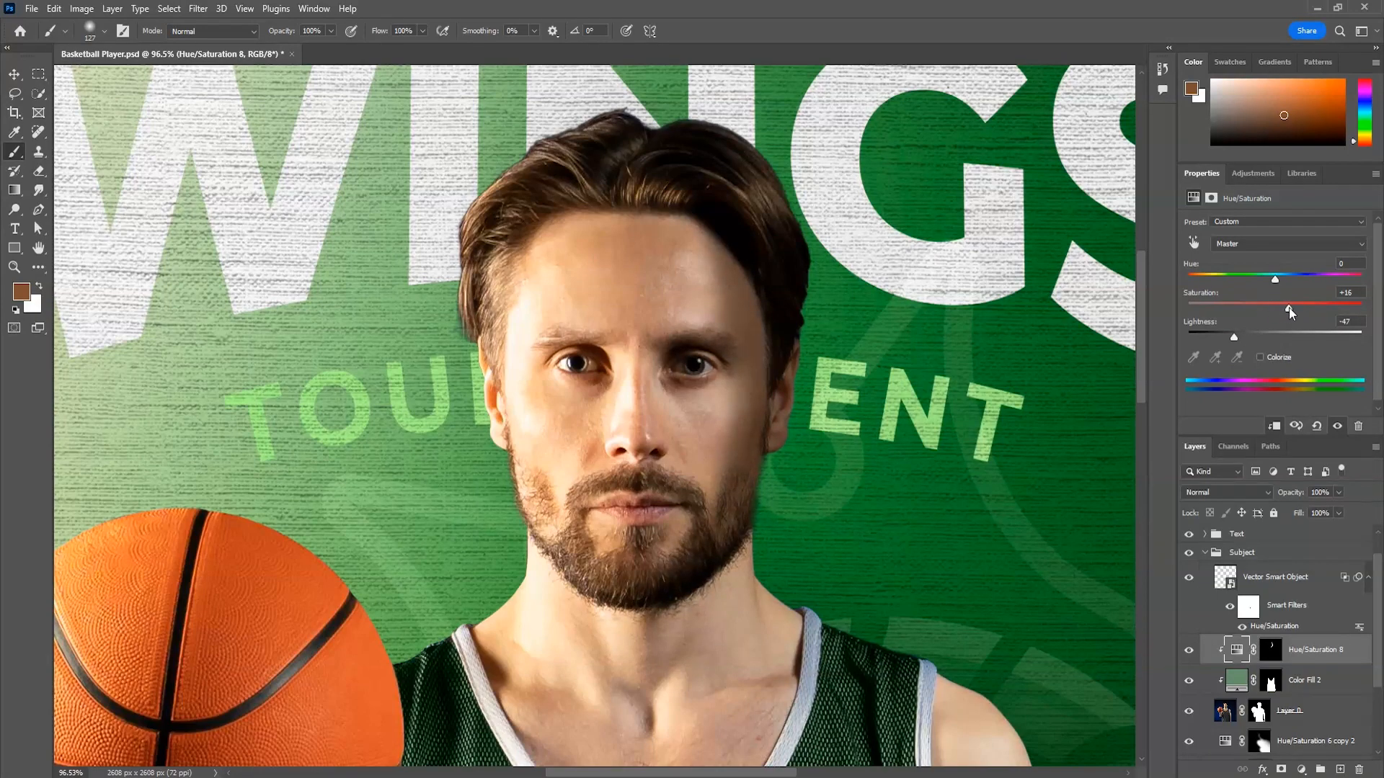
key("ctrl+minus")
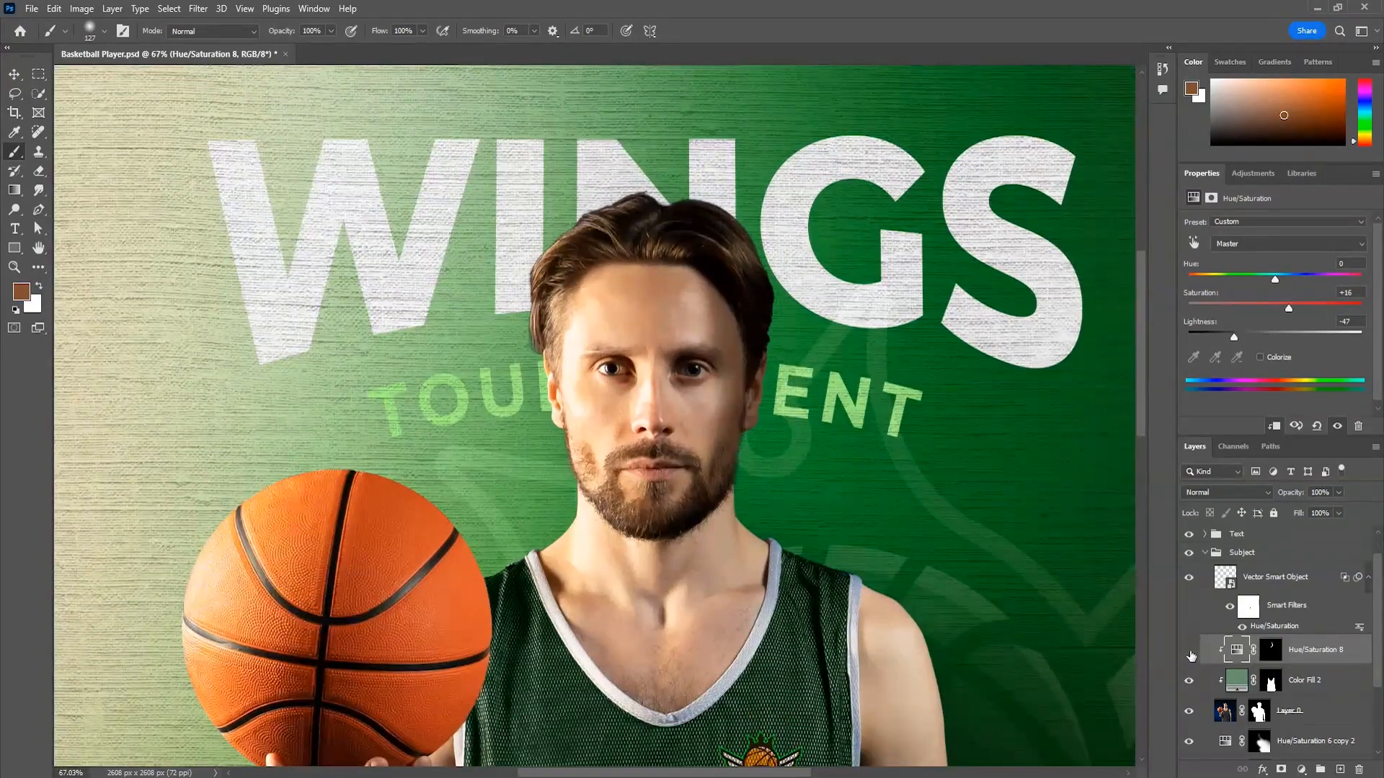
left_click(1189, 655)
left_click(1189, 654)
left_click(1190, 654)
left_click(1189, 655)
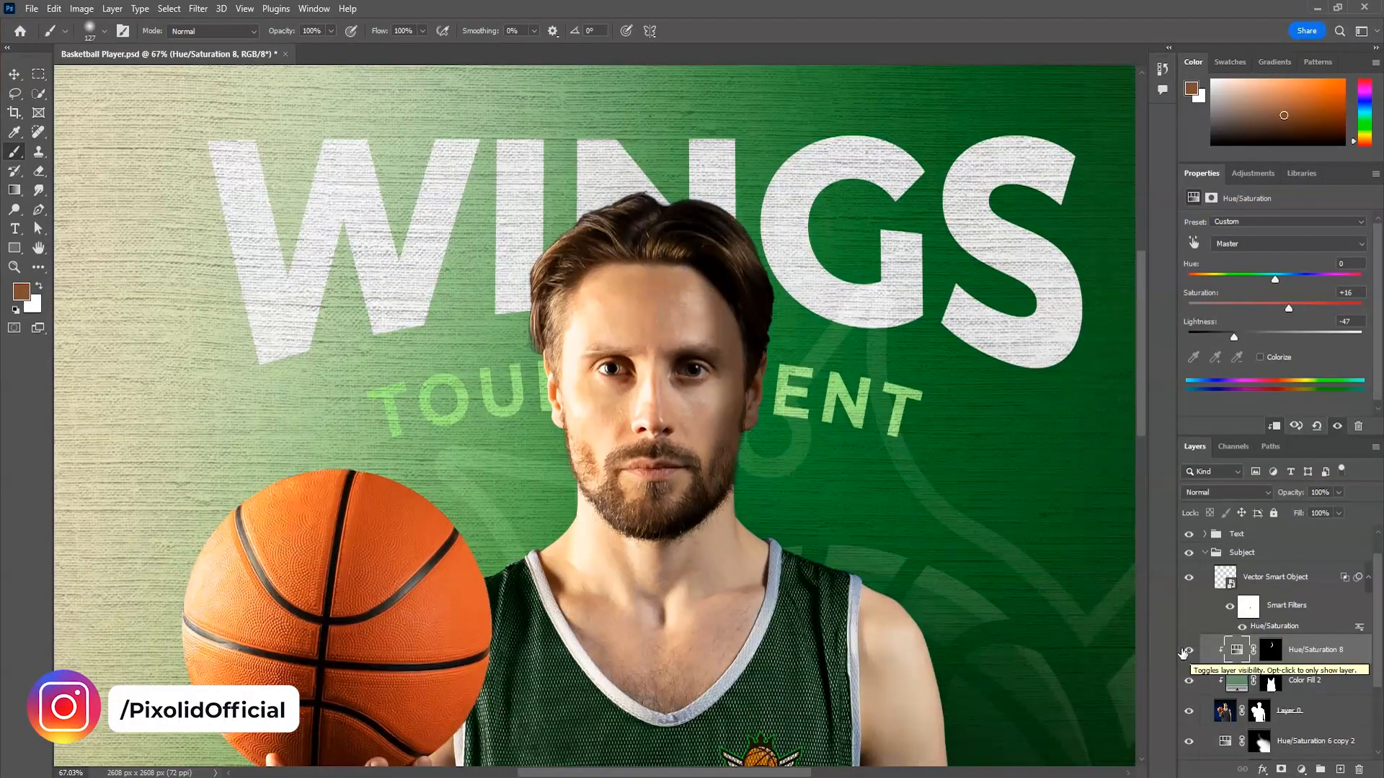
Return to the Hue/Saturation 8 layer mask and enlarge the black brush to 150 px
scroll(638, 387, "up", 5)
left_click(1262, 661)
left_click_drag(628, 402, 645, 402)
scroll(641, 384, "down", 1)
scroll(646, 378, "down", 3)
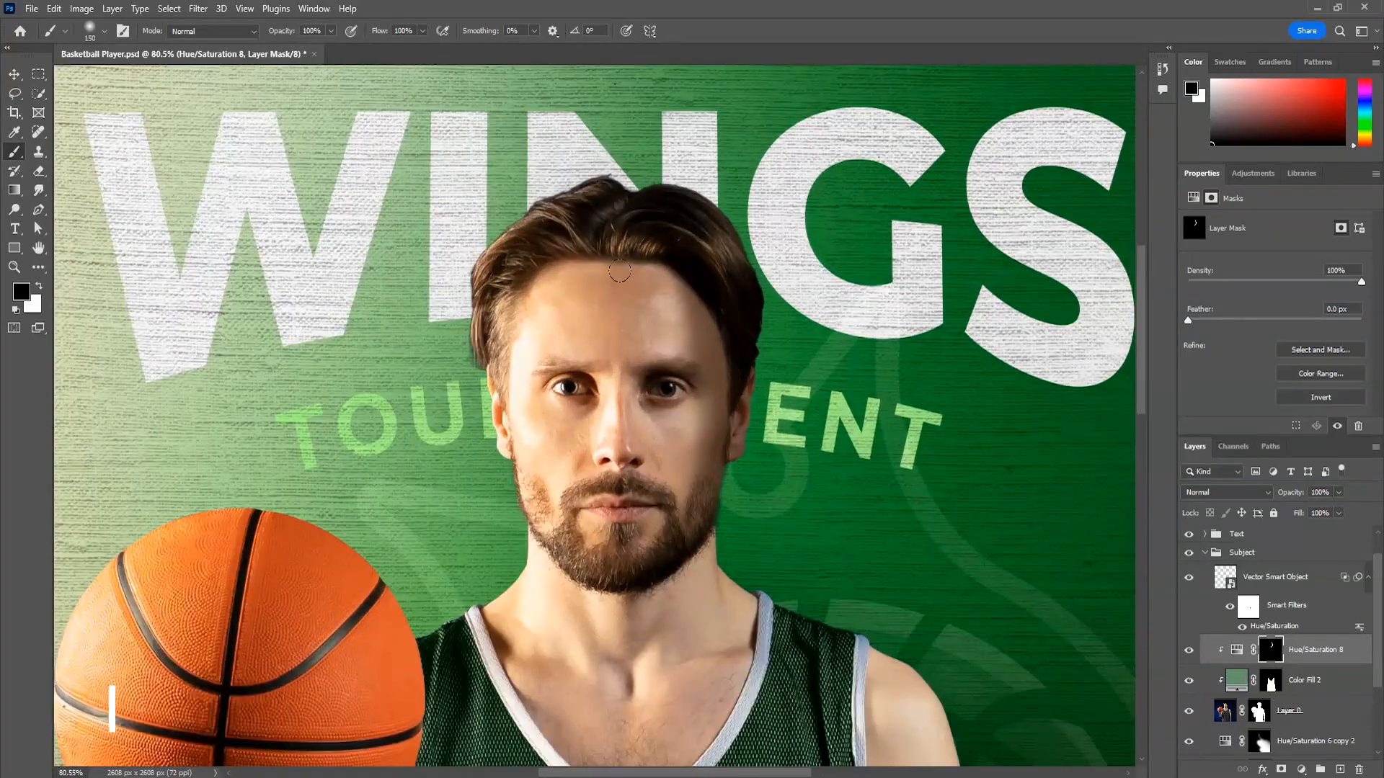
Add another clipped Hue/Saturation adjustment above Hue/Saturation 8 with Lightness -50 and a black mask
left_click(1304, 769)
left_click(1290, 634)
left_click_drag(1273, 336, 1231, 340)
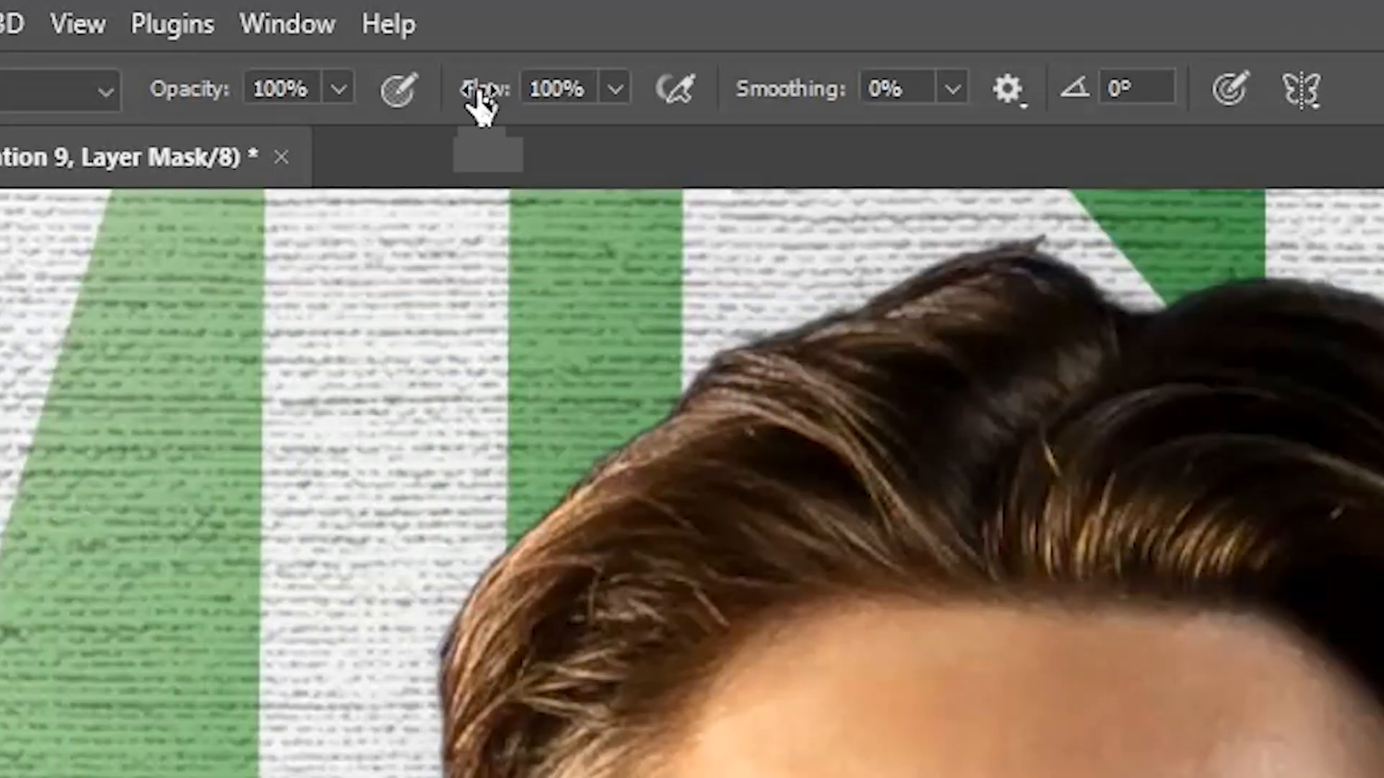
Build up a soft shadow along the temple, cheek and jaw on the dark side of the face using 12% brush flow
left_click_drag(378, 34, 321, 31)
left_click_drag(307, 94, 291, 89)
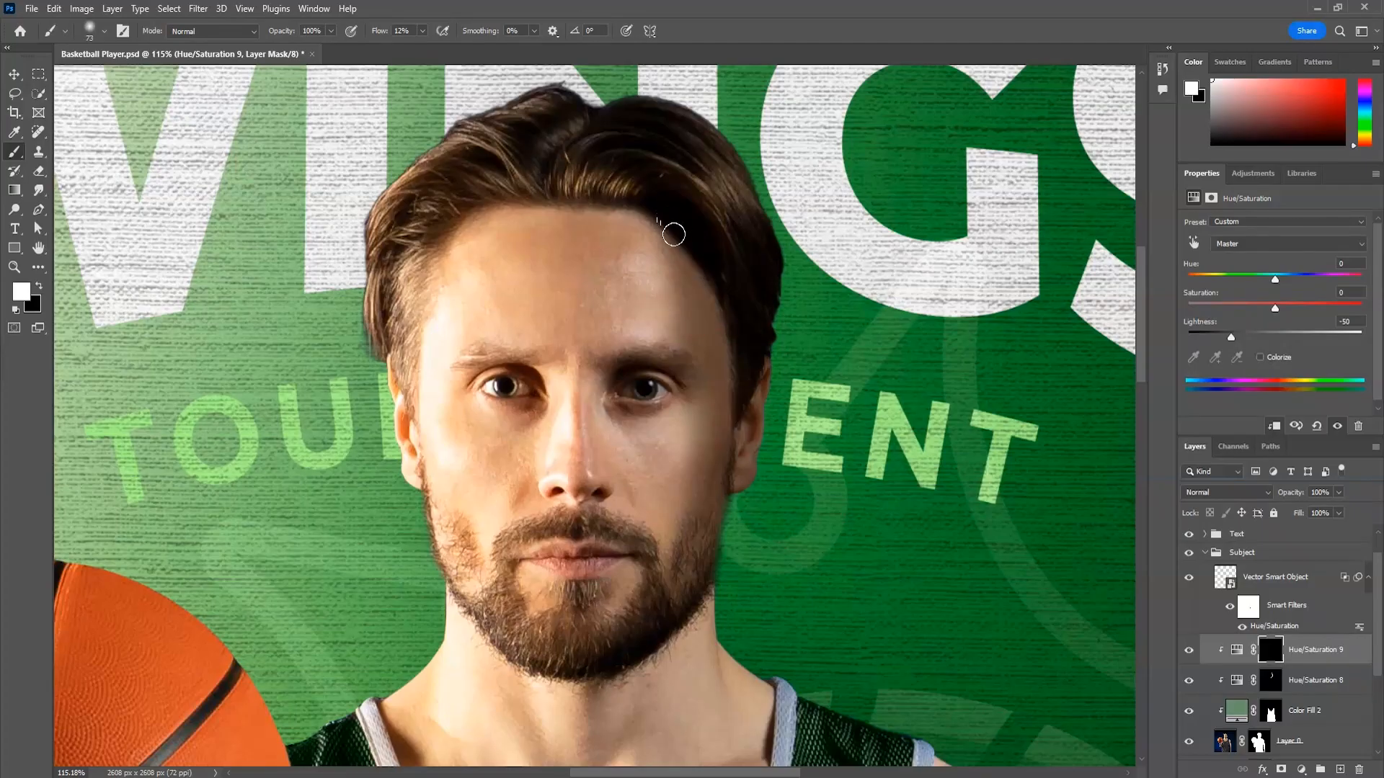
left_click_drag(668, 222, 710, 385)
left_click_drag(695, 248, 727, 426)
left_click_drag(729, 401, 721, 417)
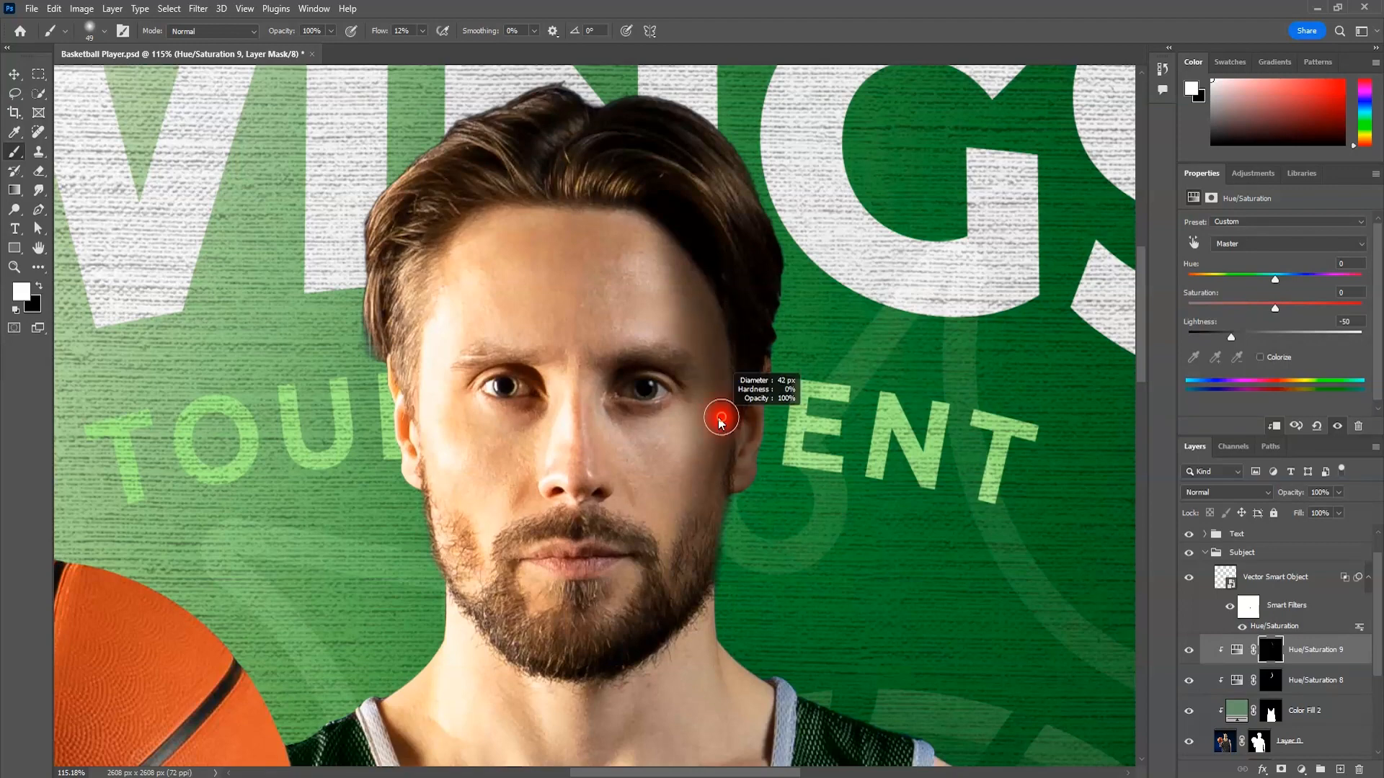
left_click_drag(717, 488, 671, 619)
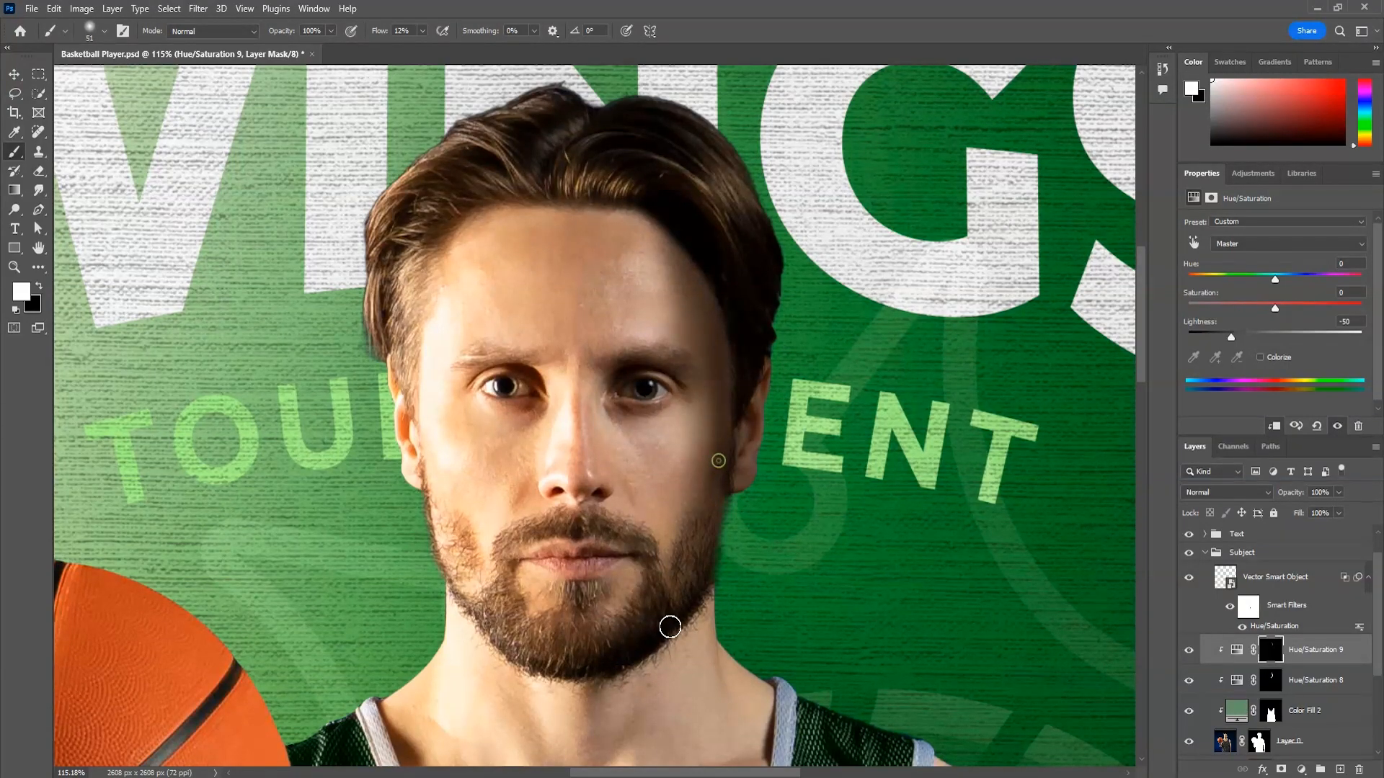
Clean up stray shading and darken the ear on the shaded side of the head with a small soft brush
scroll(731, 493, "down", 5)
scroll(757, 472, "up", 3)
key("x")
left_click_drag(822, 415, 789, 432)
scroll(788, 433, "up", 3)
key("x")
left_click_drag(766, 382, 749, 494)
left_click_drag(775, 445, 758, 445)
left_click_drag(742, 426, 751, 457)
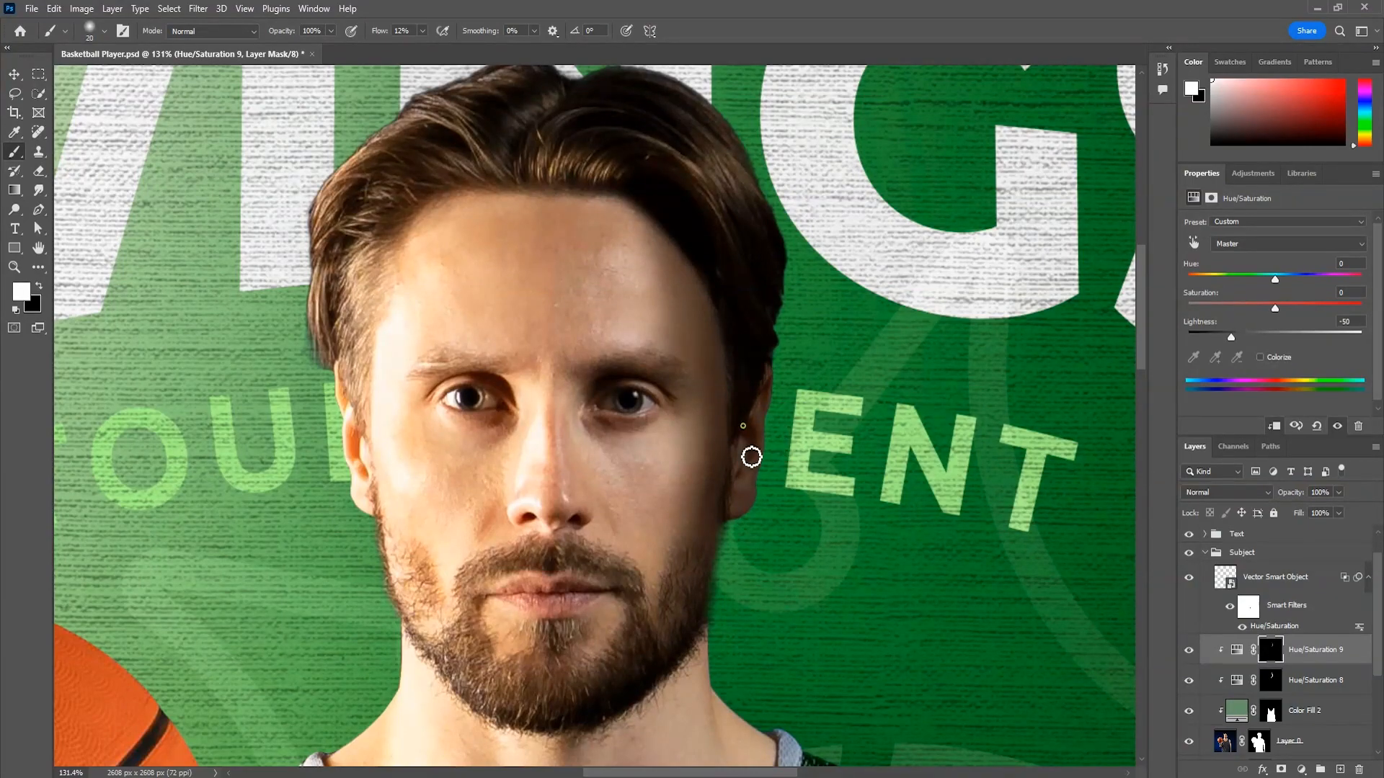
scroll(752, 463, "up", 3)
left_click_drag(759, 382, 761, 412)
scroll(736, 513, "down", 6)
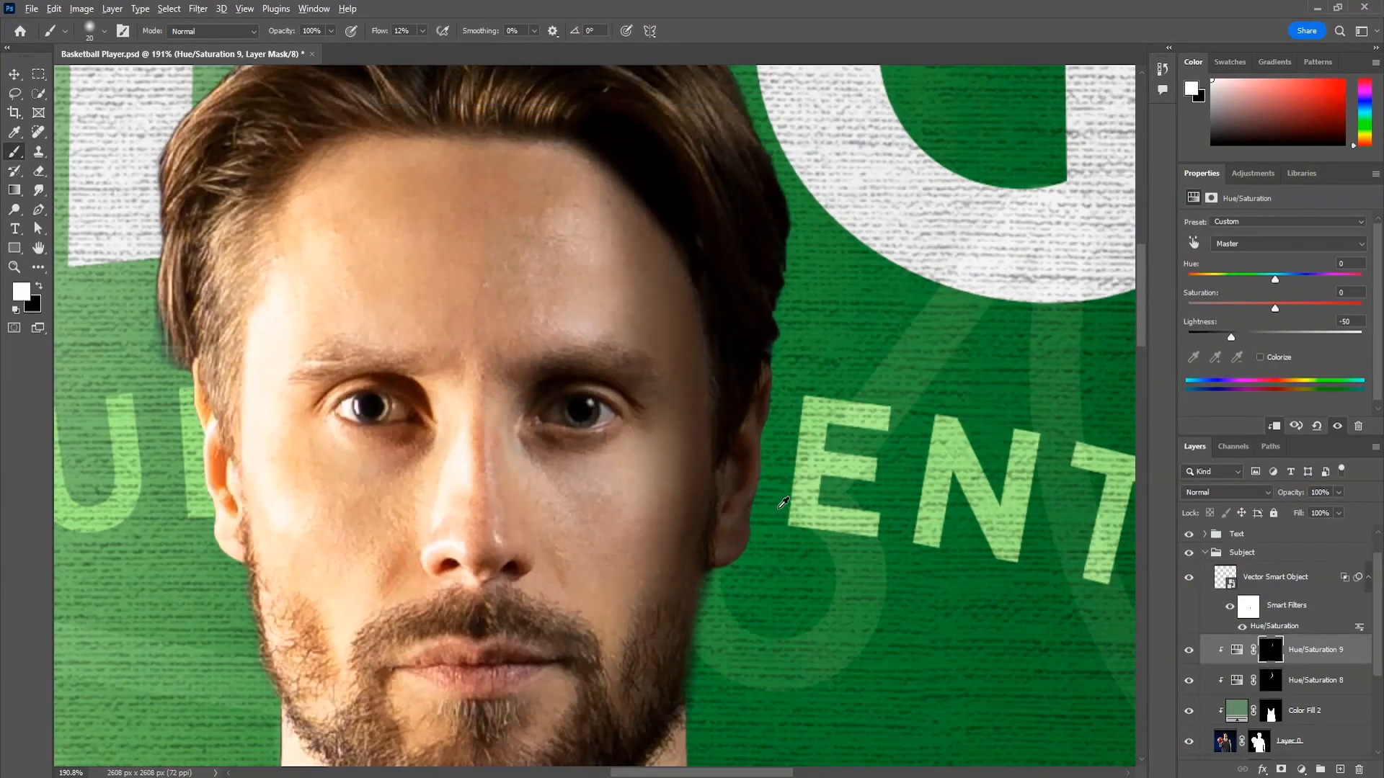
scroll(788, 383, "up", 5)
scroll(786, 385, "down", 5)
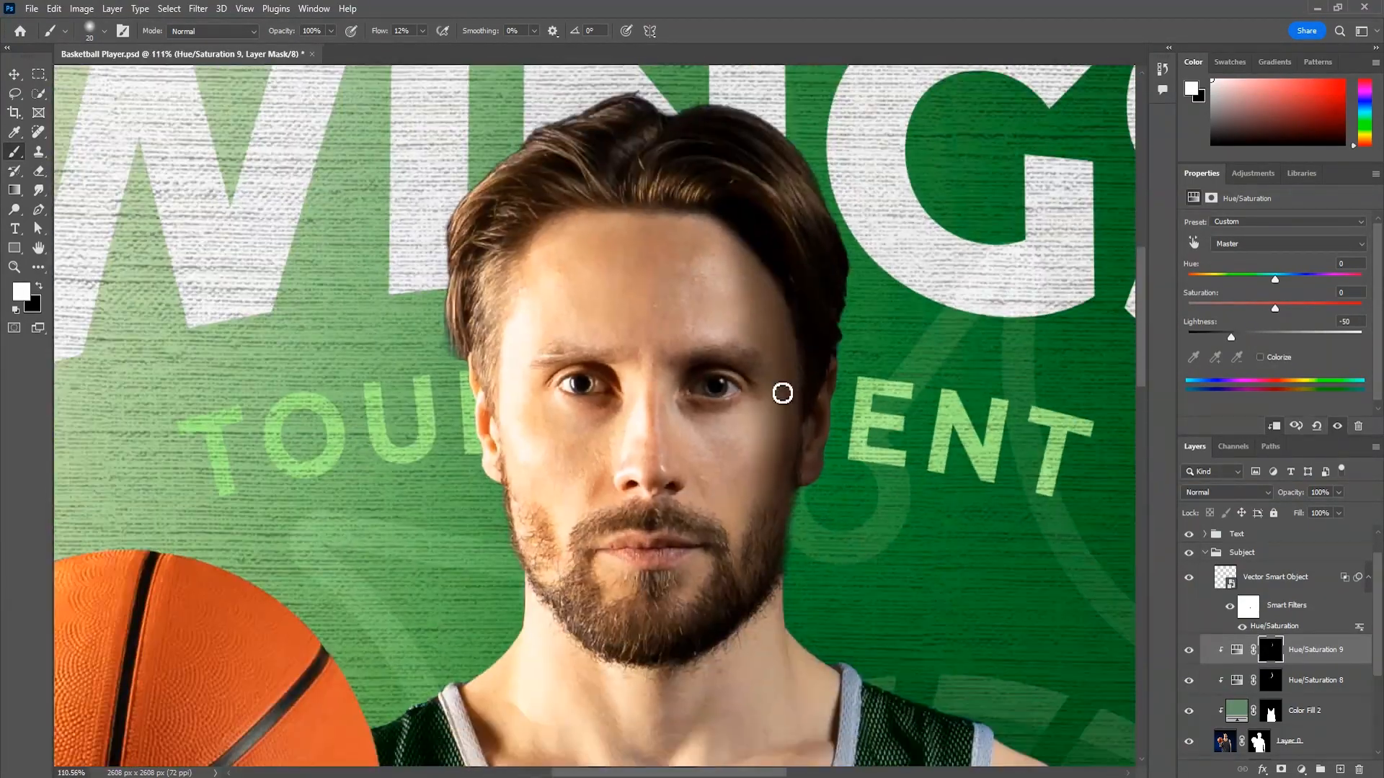
Duplicate the Hue/Saturation 9 layer as a clipped adjustment with a black mask
scroll(781, 390, "up", 4)
left_click(1302, 770)
left_click(1230, 658)
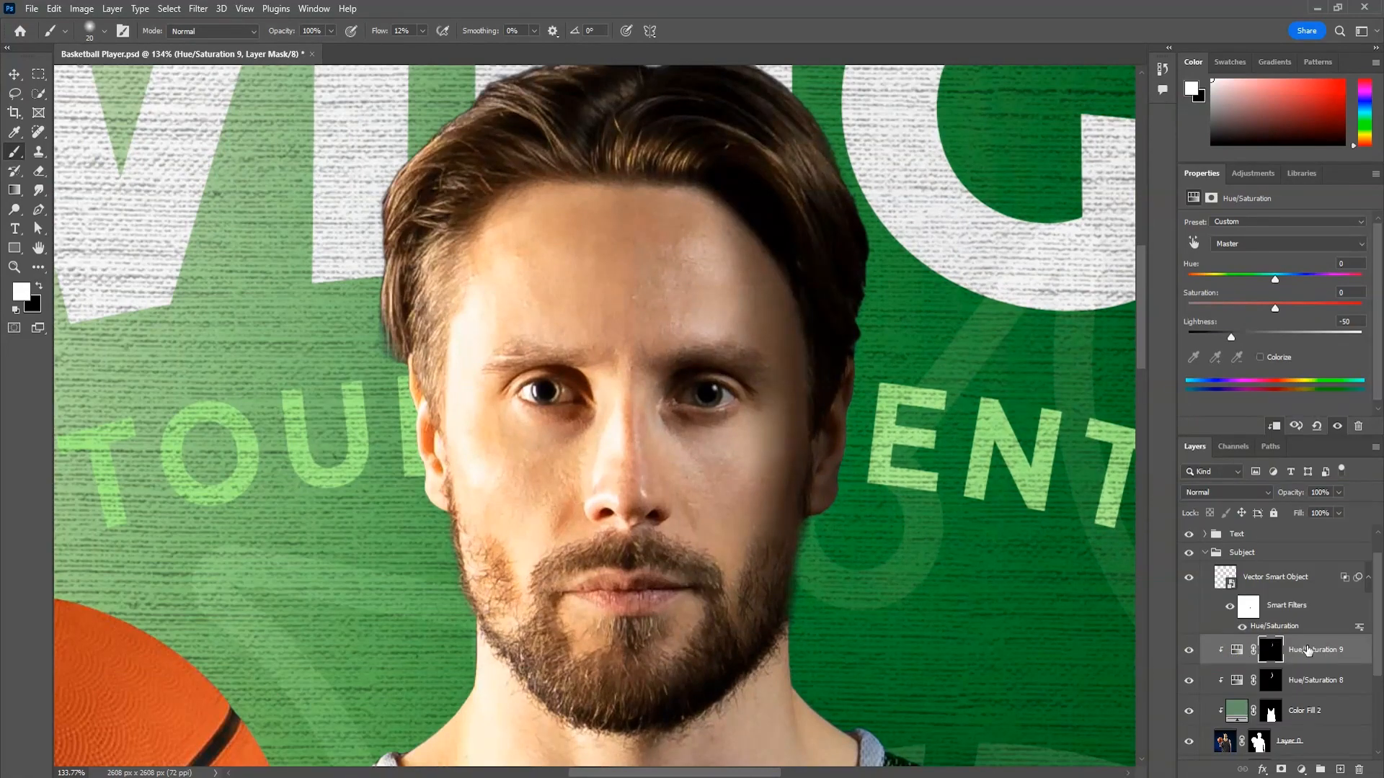
key("ctrl+j")
key("ctrl+alt+g")
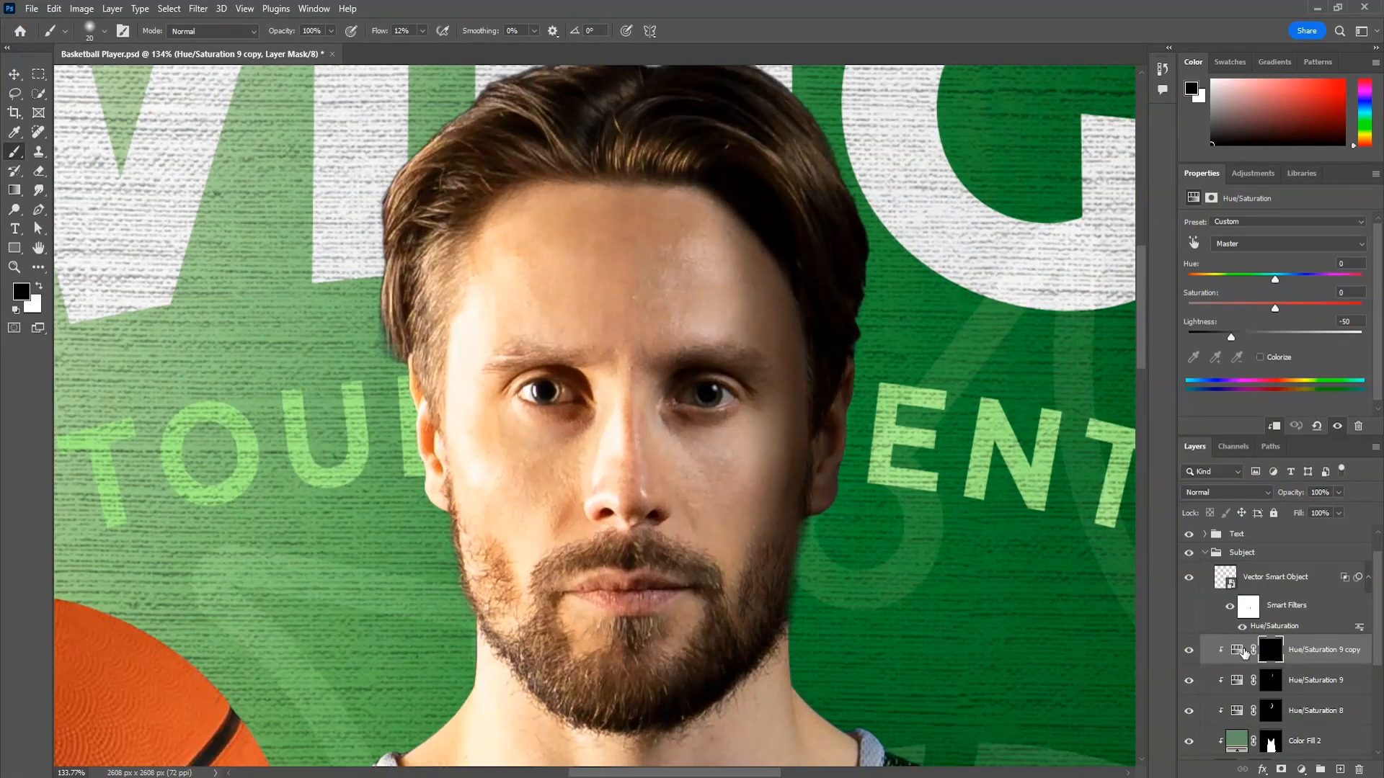
Paint subtle shading at the outer corner of the shaded eye with a small soft white brush on the duplicate's mask
scroll(737, 385, "up", 2)
scroll(765, 375, "up", 2)
right_click(766, 374)
right_click(763, 387, "alt")
scroll(762, 390, "up", 2)
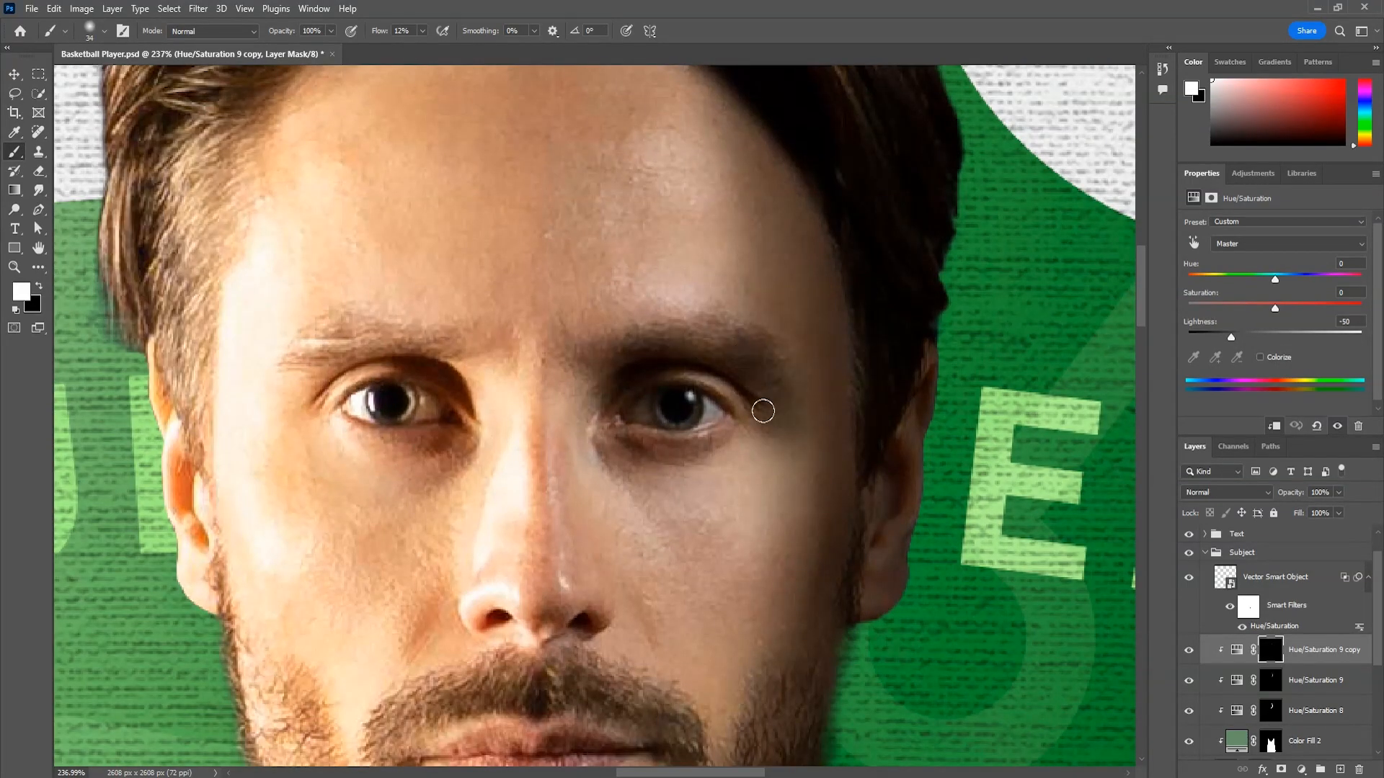
scroll(746, 376, "down", 1)
mouse_move(766, 364)
left_mouse_down()
mouse_move(785, 416)
mouse_move(711, 434)
mouse_move(757, 404)
left_mouse_up()
scroll(772, 405, "down", 4)
right_click(775, 349, "alt")
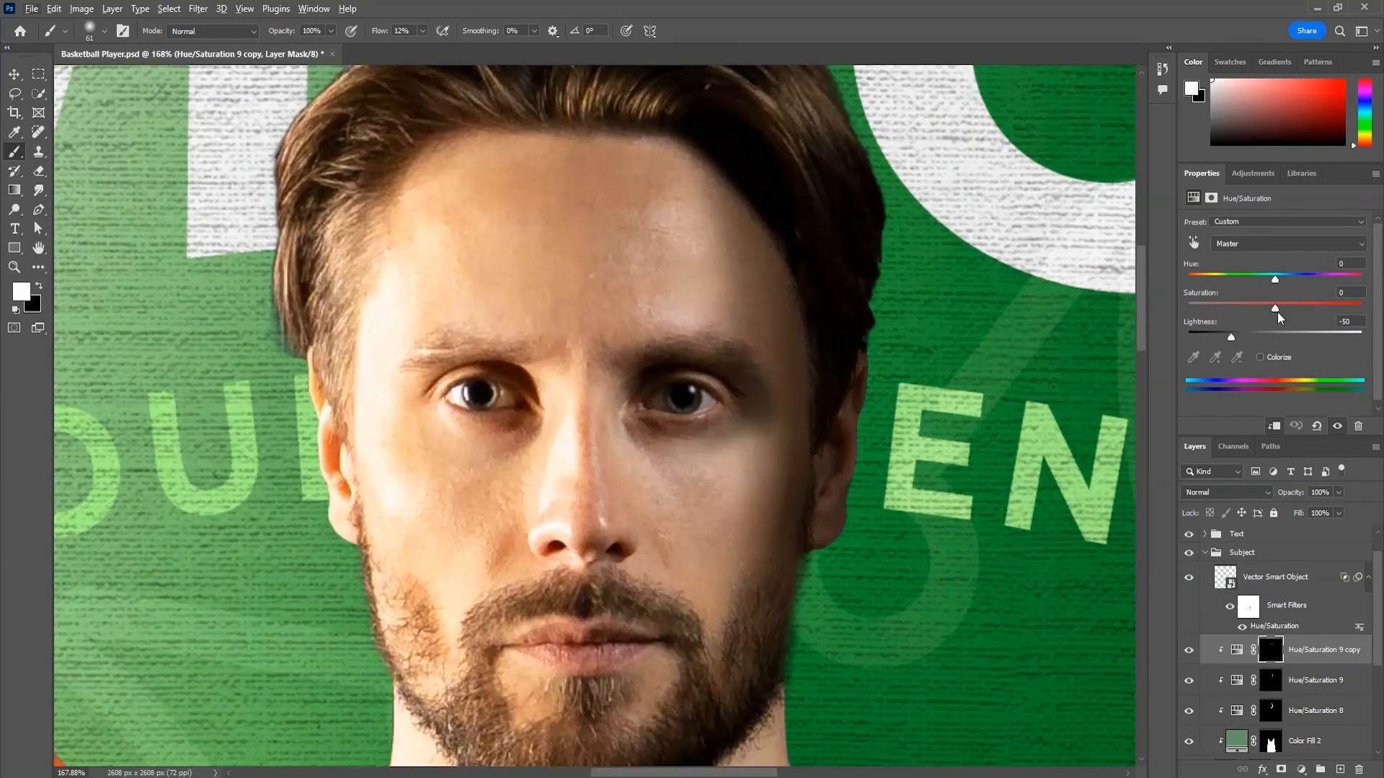
Set the Saturation of Hue/Saturation 9 copy to +31 and compare the face with that layer hidden and shown
left_click_drag(1305, 309, 1302, 310)
right_click(820, 410, "alt")
key("x")
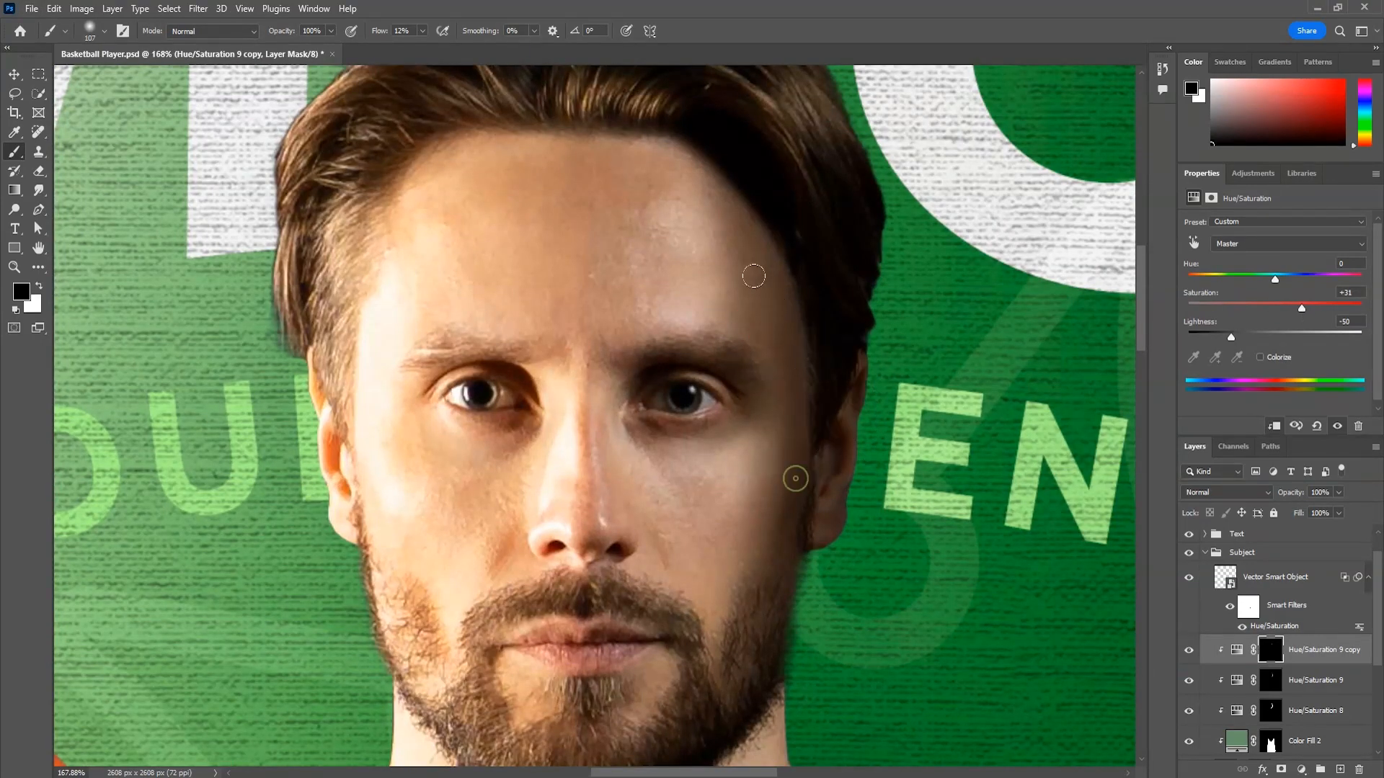
scroll(836, 352, "down", 6)
scroll(836, 352, "up", 3)
scroll(836, 352, "down", 3)
left_click(1188, 650)
left_click(1187, 650)
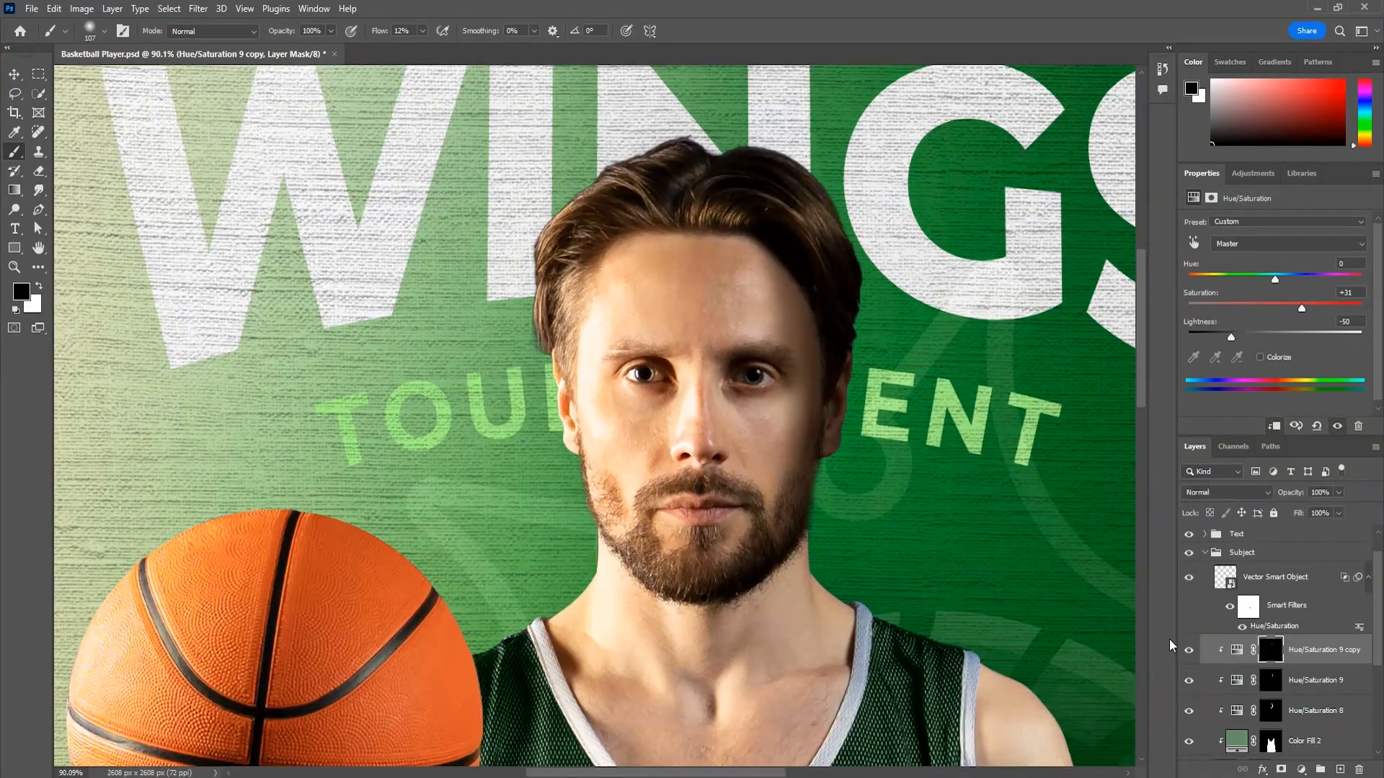
Set the Lightness of the Hue/Saturation 9 layer to -43
scroll(899, 394, "down", 4)
scroll(899, 394, "up", 4)
scroll(899, 394, "down", 1)
left_click_drag(899, 393, 890, 393)
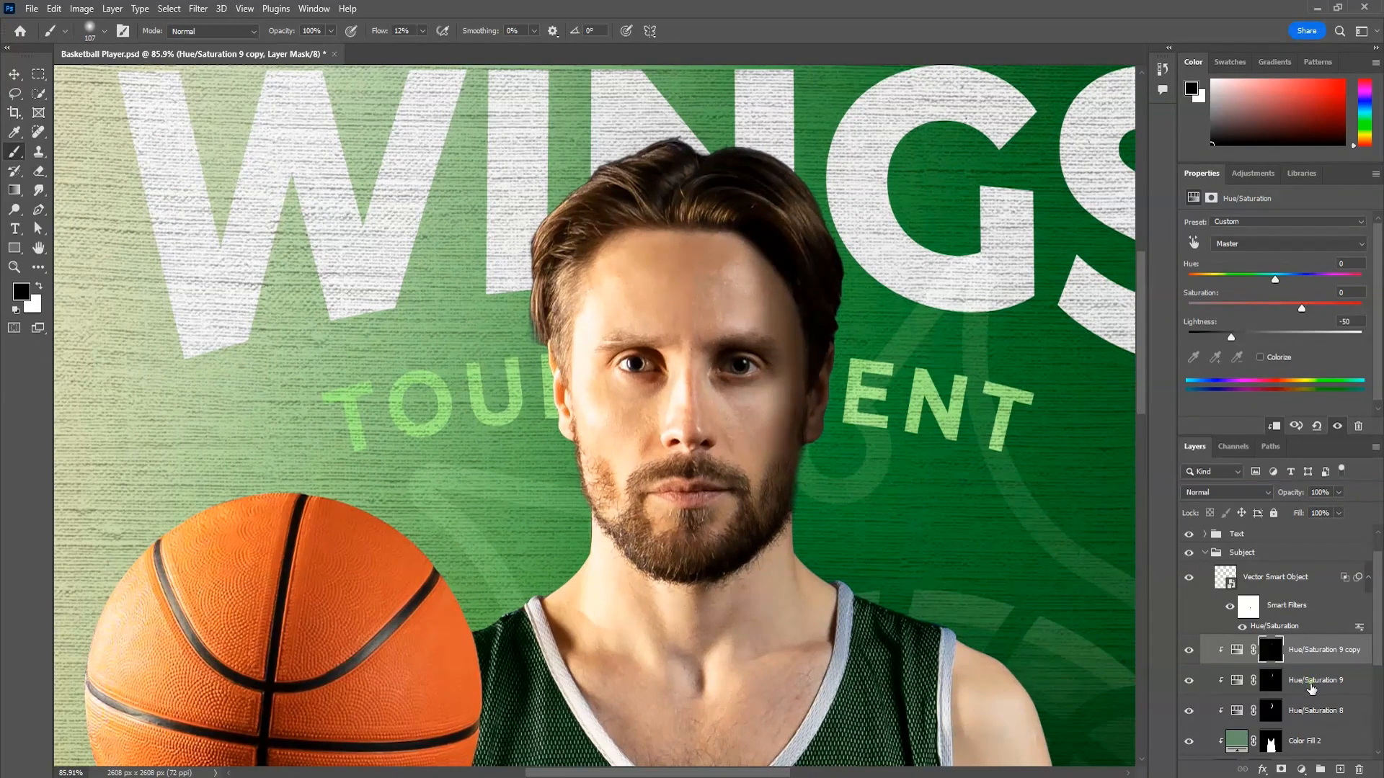
left_click(1310, 681)
left_click(1312, 710)
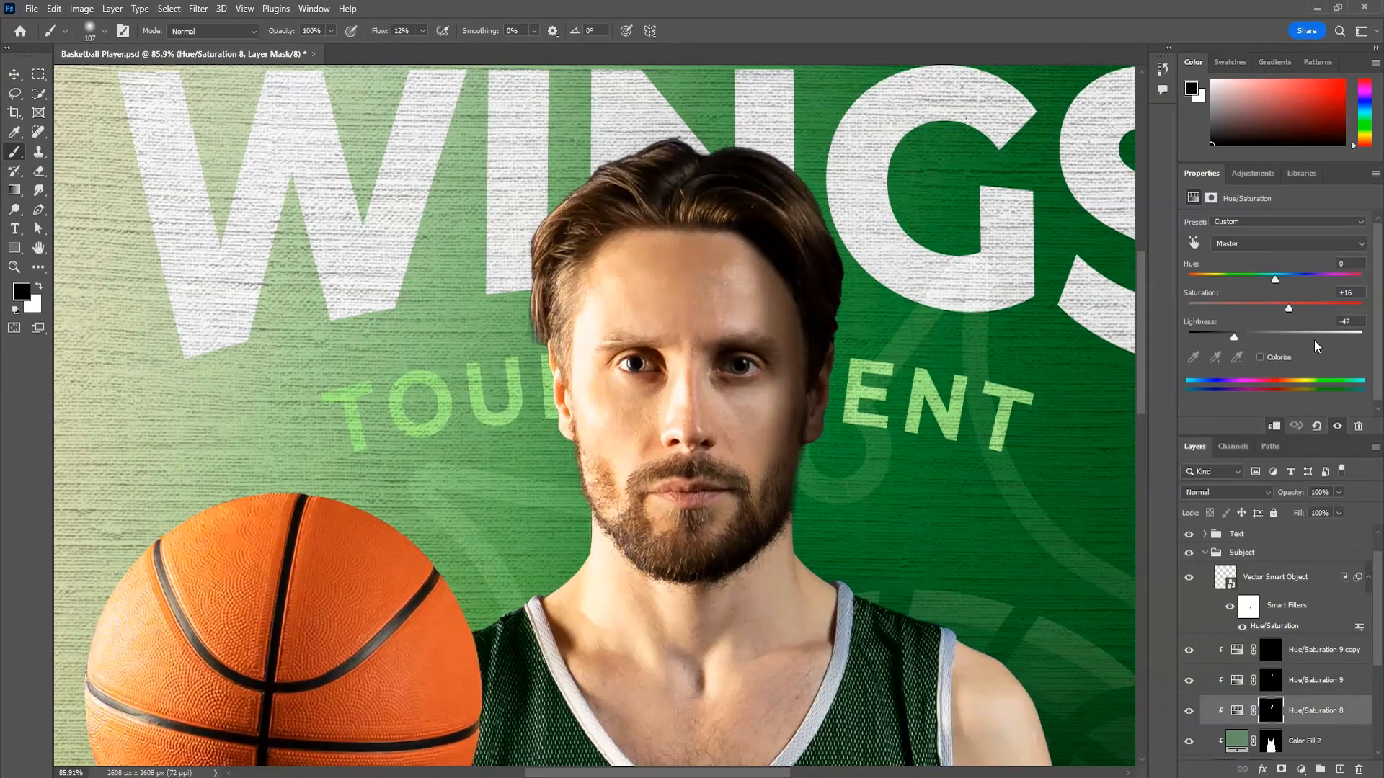
left_click(1324, 678)
left_click(1238, 337)
Refine the Hue/Saturation 9 mask along the temple, cheek and jaw, alternating white and black soft brush strokes
scroll(808, 447, "up", 3)
key("x")
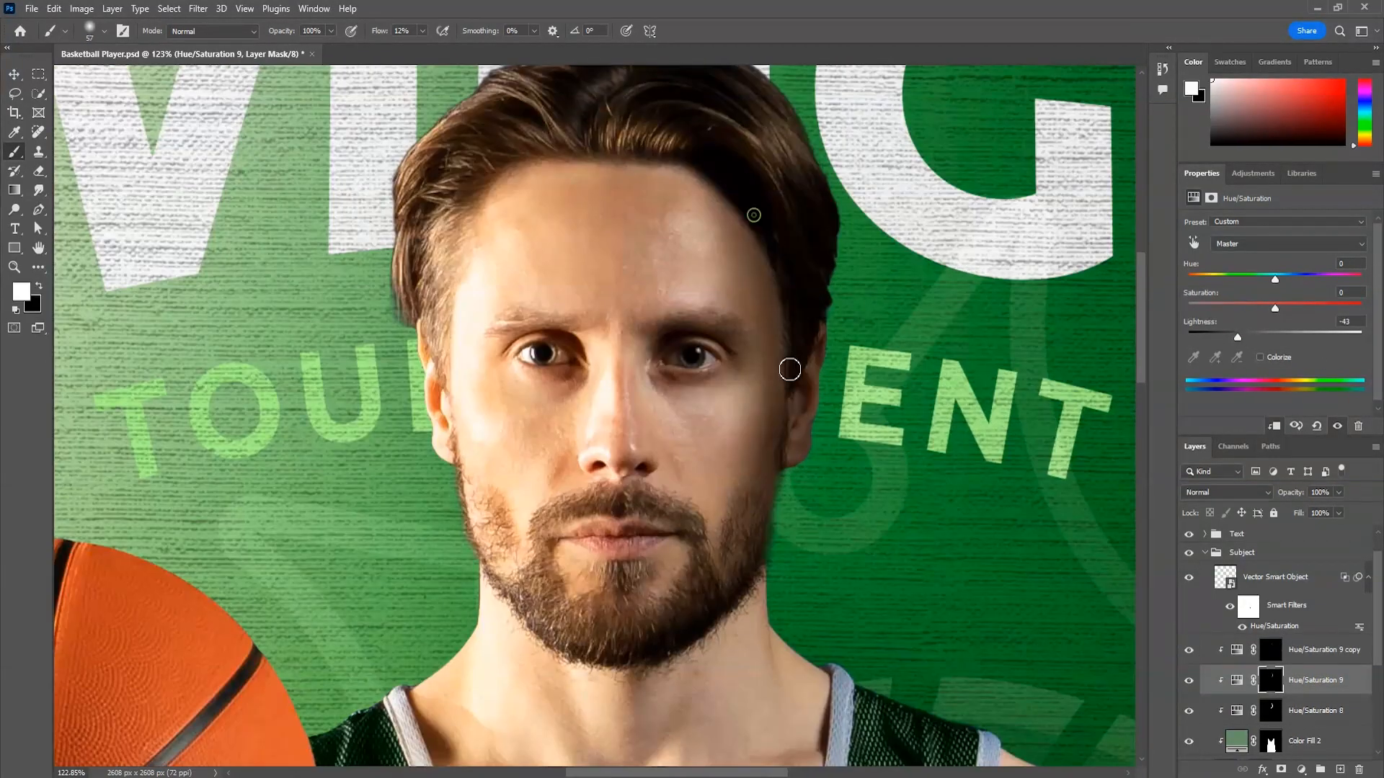
scroll(793, 417, "down", 3)
key("x")
scroll(751, 432, "up", 5)
key("x")
left_click_drag(710, 595, 732, 447)
scroll(765, 454, "down", 6)
scroll(766, 465, "up", 3)
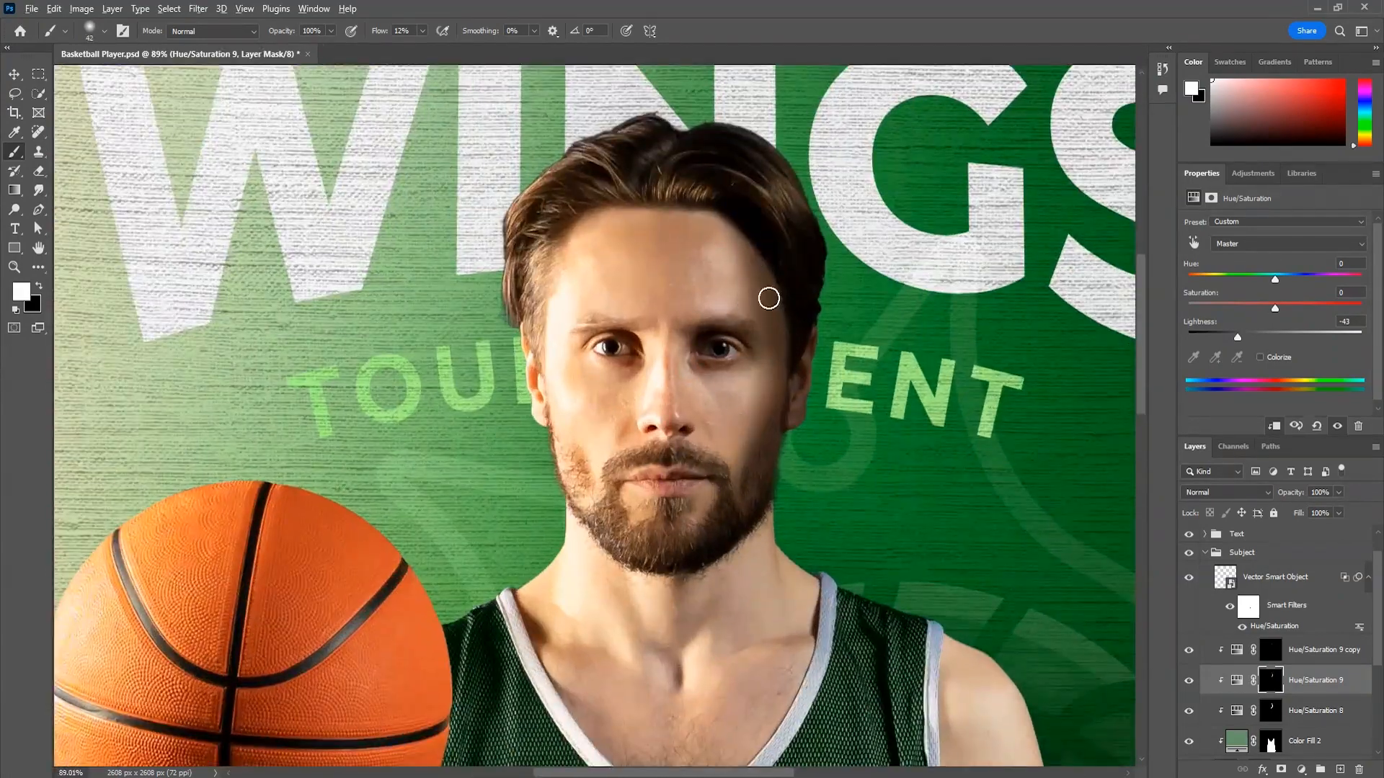
key("x")
scroll(717, 192, "down", 5)
scroll(803, 456, "up", 8)
Add a new Hue/Saturation adjustment layer above Hue/Saturation 9 copy
left_click(1305, 652)
left_click(1301, 769)
left_click(1310, 605)
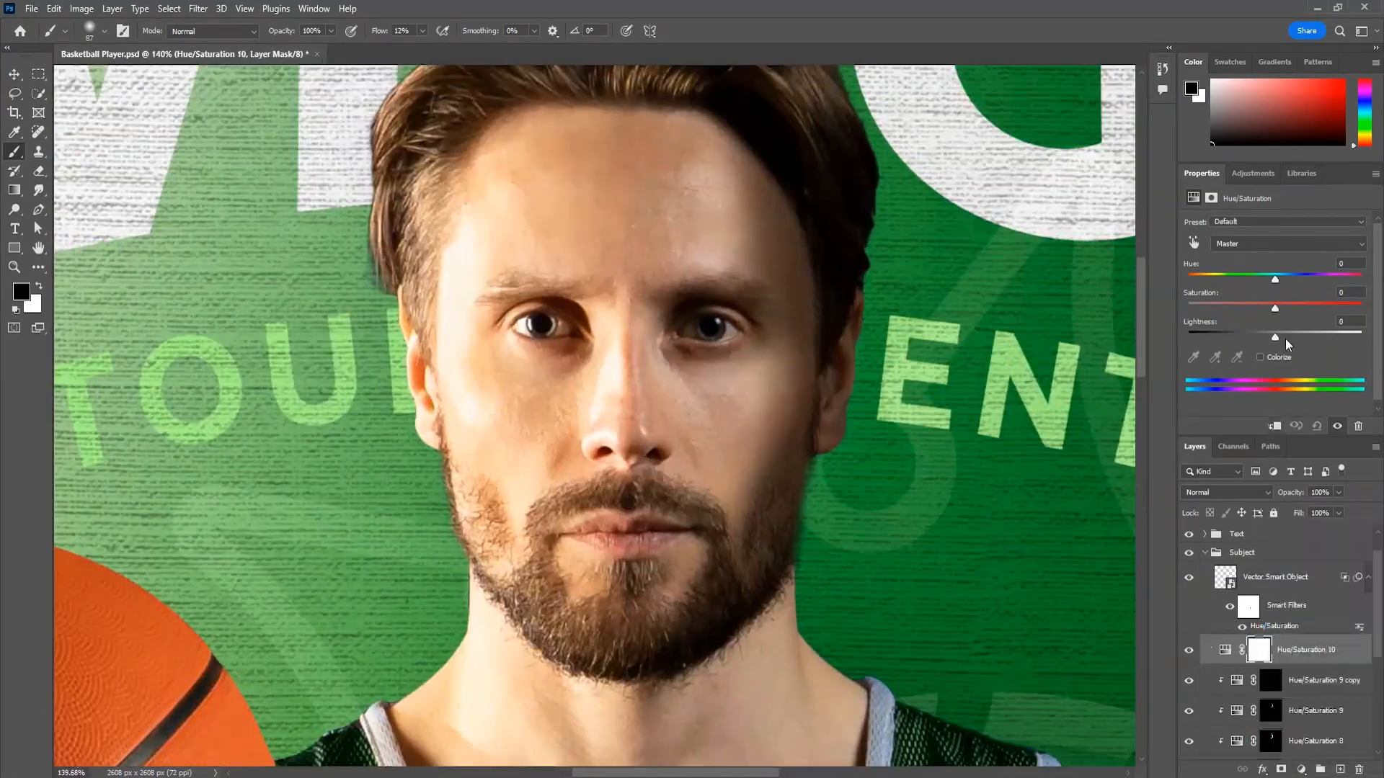
Set the Lightness of Hue/Saturation 10 to -73, clip it to the layer below and invert its mask
left_click_drag(1275, 337, 1212, 337)
key("ctrl+alt+g")
key("ctrl+i")
scroll(688, 372, "up", 4)
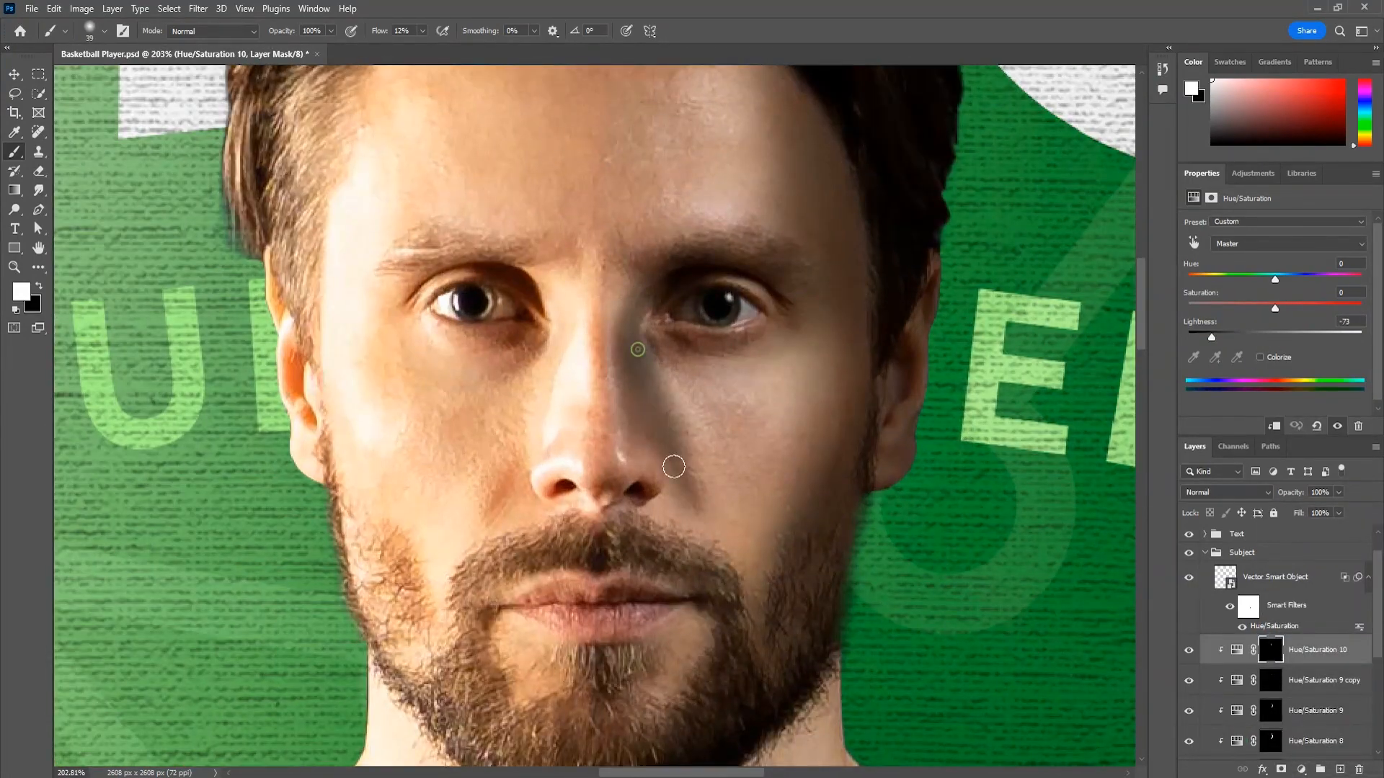
Soften the shadow beside the nose on the Hue/Saturation 10 mask with a larger soft black brush
scroll(674, 467, "down", 3)
key("x")
key("bracketright")
key("bracketright")
key("bracketright")
key("bracketright")
left_click_drag(581, 377, 674, 490)
scroll(553, 306, "up", 1)
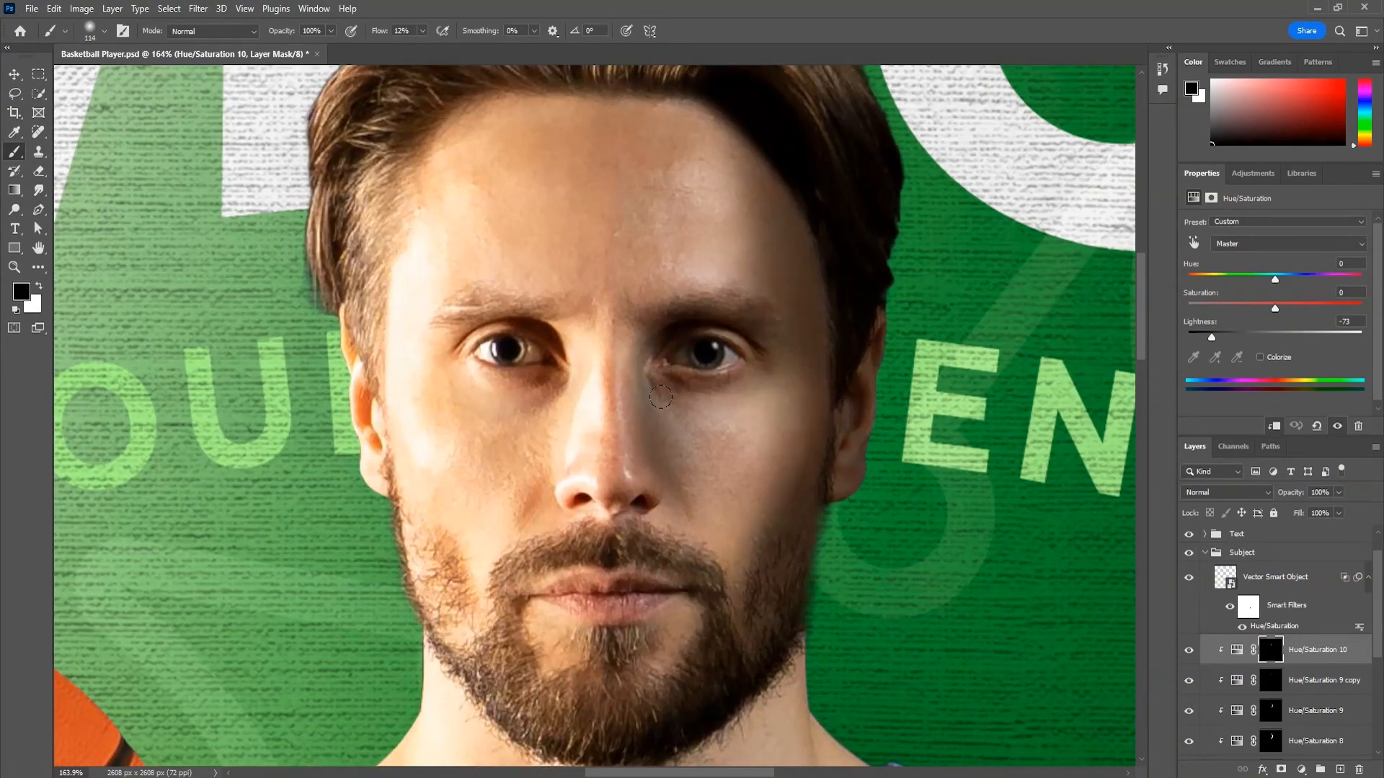
Set the Saturation of Hue/Saturation 10 to +25 and its Lightness to -59
left_click_drag(1275, 308, 1297, 307)
scroll(675, 322, "down", 6)
scroll(694, 318, "up", 6)
scroll(703, 310, "down", 1)
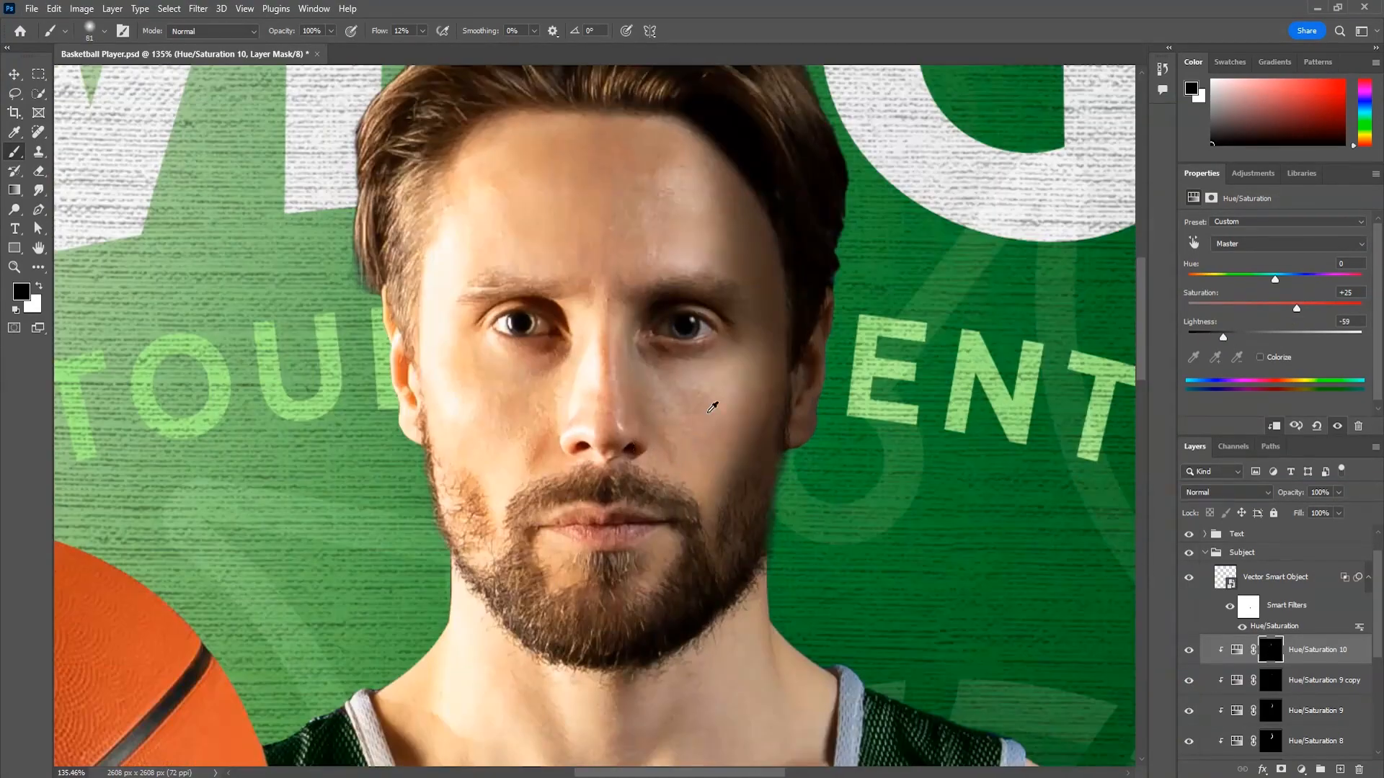
Paint finer shadow detail along the shaded side of the nose on the Hue/Saturation 10 mask with a small white brush
scroll(613, 289, "up", 2)
key("bracketleft")
key("bracketleft")
key("bracketleft")
key("bracketleft")
key("bracketleft")
key("bracketleft")
key("bracketleft")
key("bracketleft")
key("bracketleft")
key("bracketleft")
key("x")
scroll(711, 306, "up", 3)
key("x")
key("x")
key("bracketleft")
key("bracketleft")
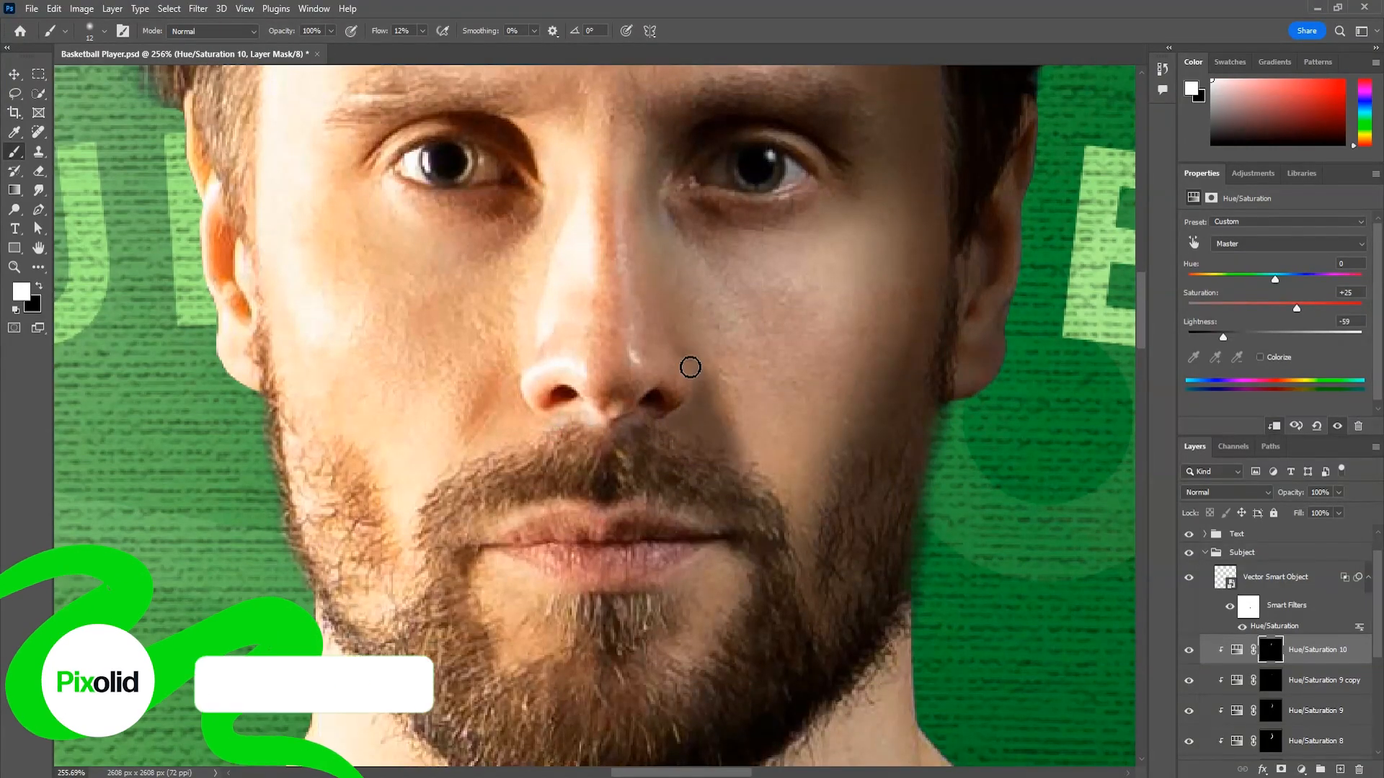
Blend the edges of the nose shadow on the Hue/Saturation 10 mask with an enlarged soft black brush
scroll(712, 389, "down", 4)
scroll(713, 387, "up", 1)
key("x")
key("bracketright")
key("bracketright")
key("bracketright")
key("bracketright")
key("bracketright")
key("bracketright")
key("bracketright")
key("bracketright")
scroll(714, 387, "down", 6)
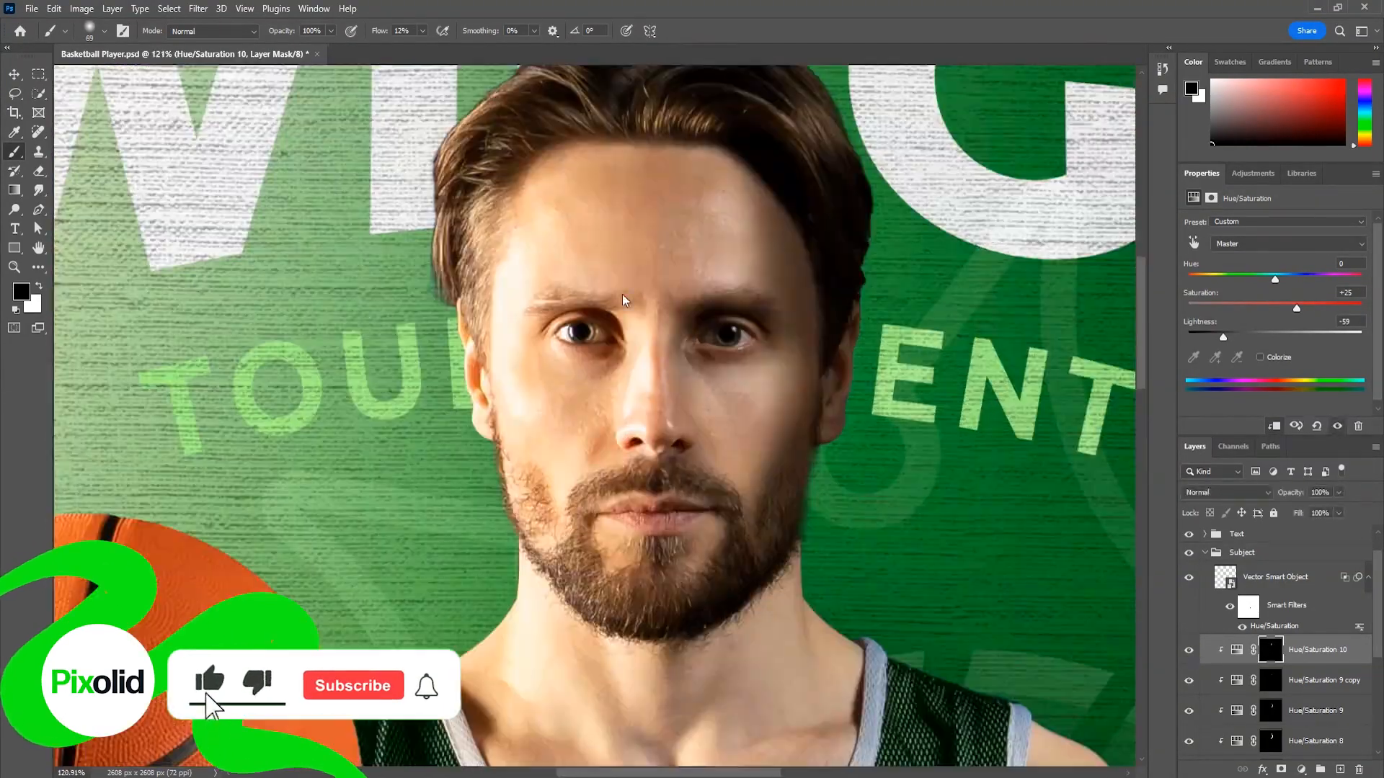
Refine the nose and cheek shadow with black strokes at varying brush sizes, and compare the face with Hue/Saturation 10 hidden and shown
key("bracketright")
key("bracketright")
key("bracketright")
key("bracketright")
key("bracketleft")
key("bracketleft")
key("bracketleft")
scroll(636, 333, "up", 4)
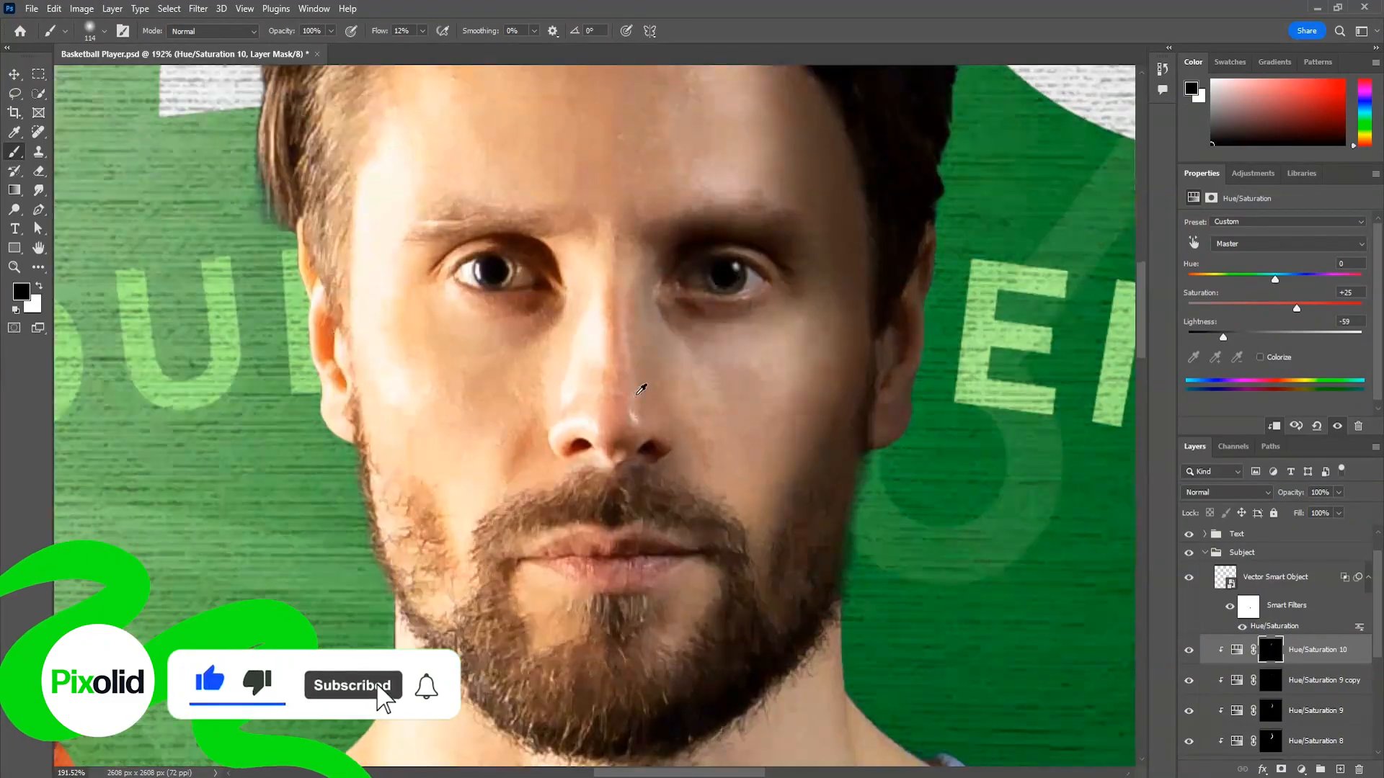
scroll(703, 343, "down", 5)
key("bracketright")
key("bracketright")
key("bracketright")
scroll(708, 426, "up", 4)
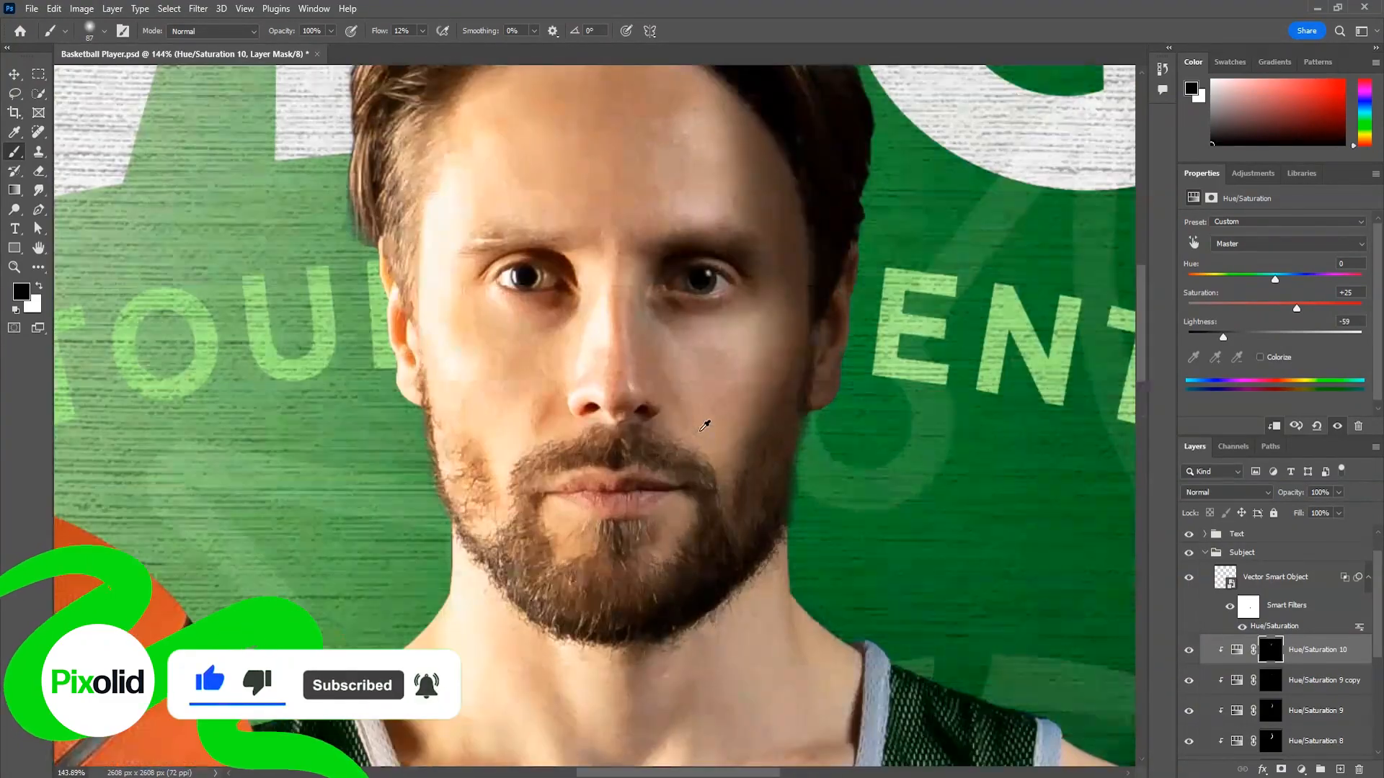
scroll(707, 389, "down", 3)
scroll(734, 326, "up", 2)
scroll(1284, 649, "down", 2)
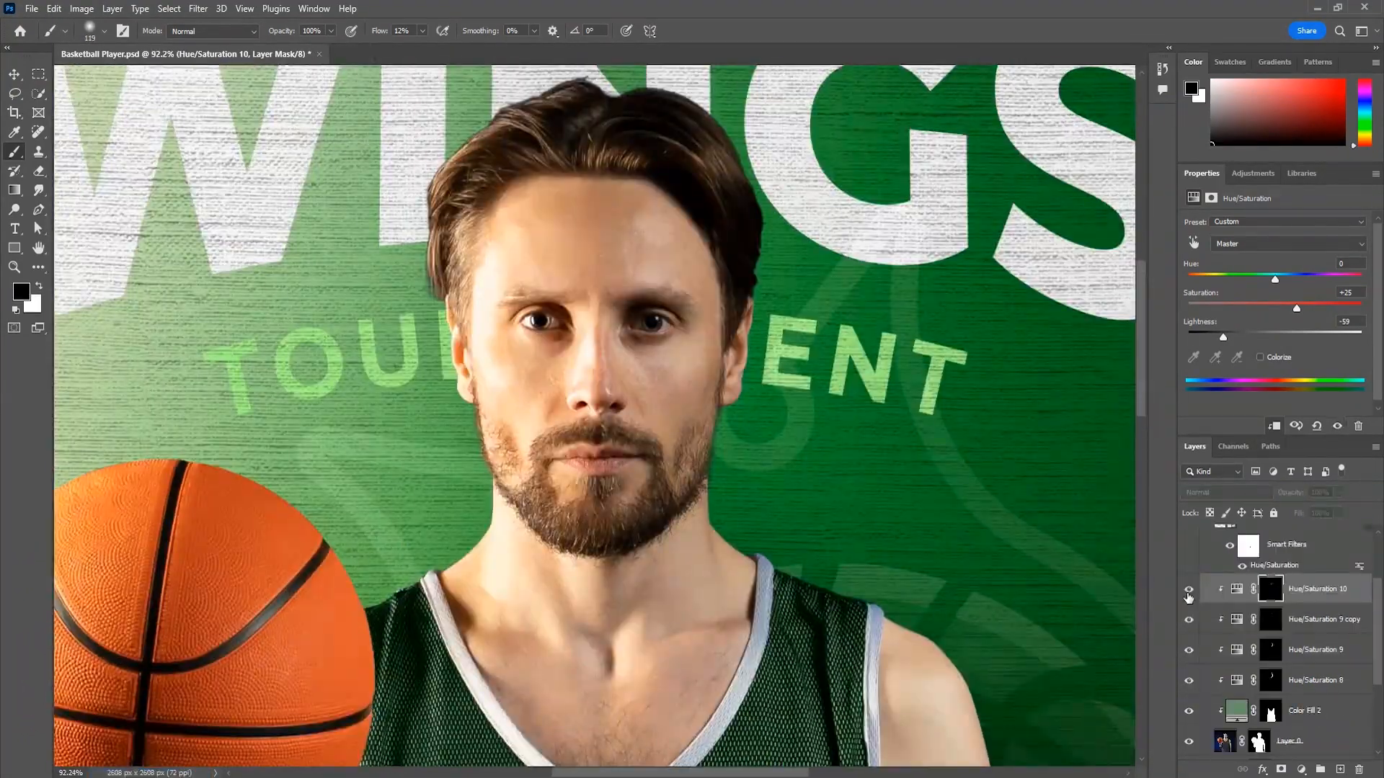
Add a new Hue/Saturation adjustment layer above Hue/Saturation 10 and set its Lightness to -79
left_click(1301, 770)
left_click(1297, 623)
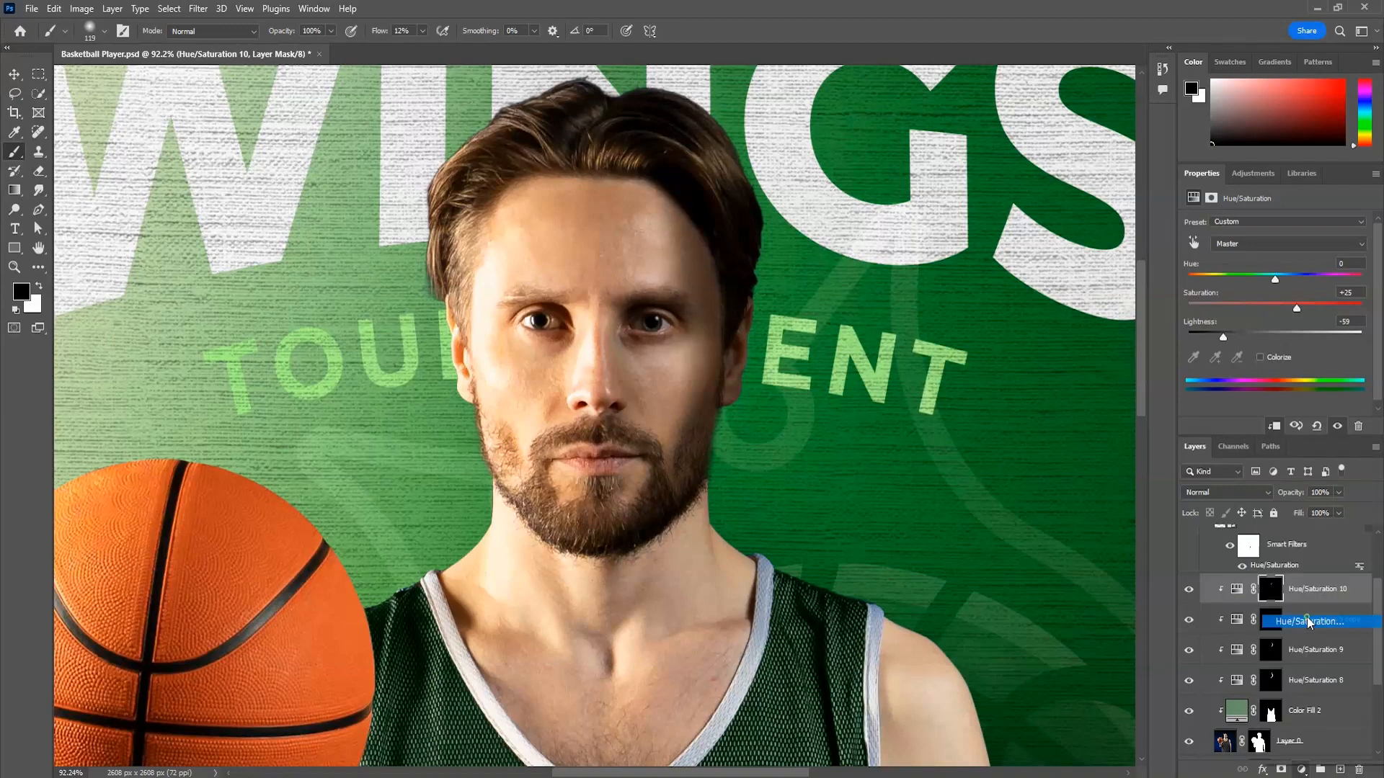
left_click_drag(1274, 337, 1206, 335)
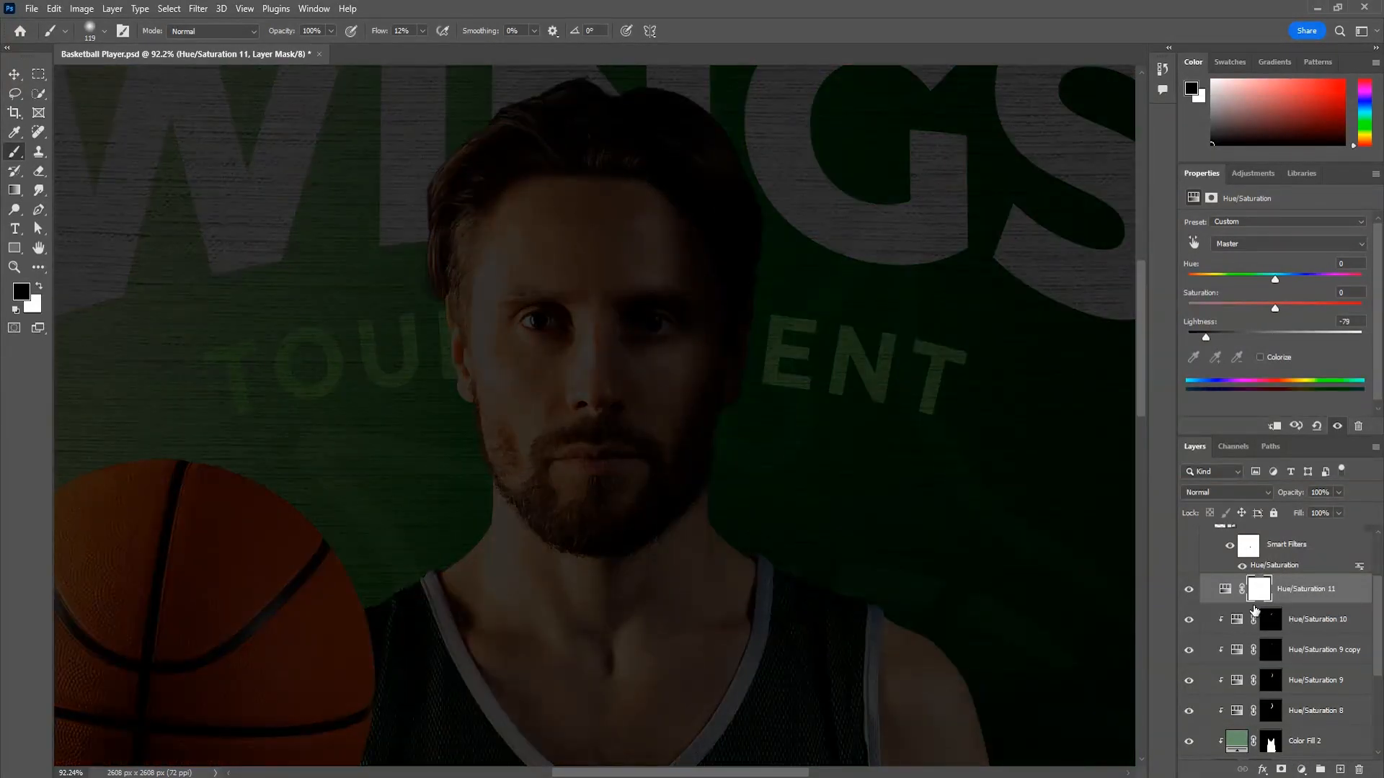
Clip Hue/Saturation 11 to the layer below, invert its mask to black and reduce the brush size
left_click(1289, 603, "alt")
key("ctrl+i")
scroll(749, 329, "up", 3)
key("bracketleft")
key("bracketleft")
key("bracketleft")
key("bracketleft")
key("bracketleft")
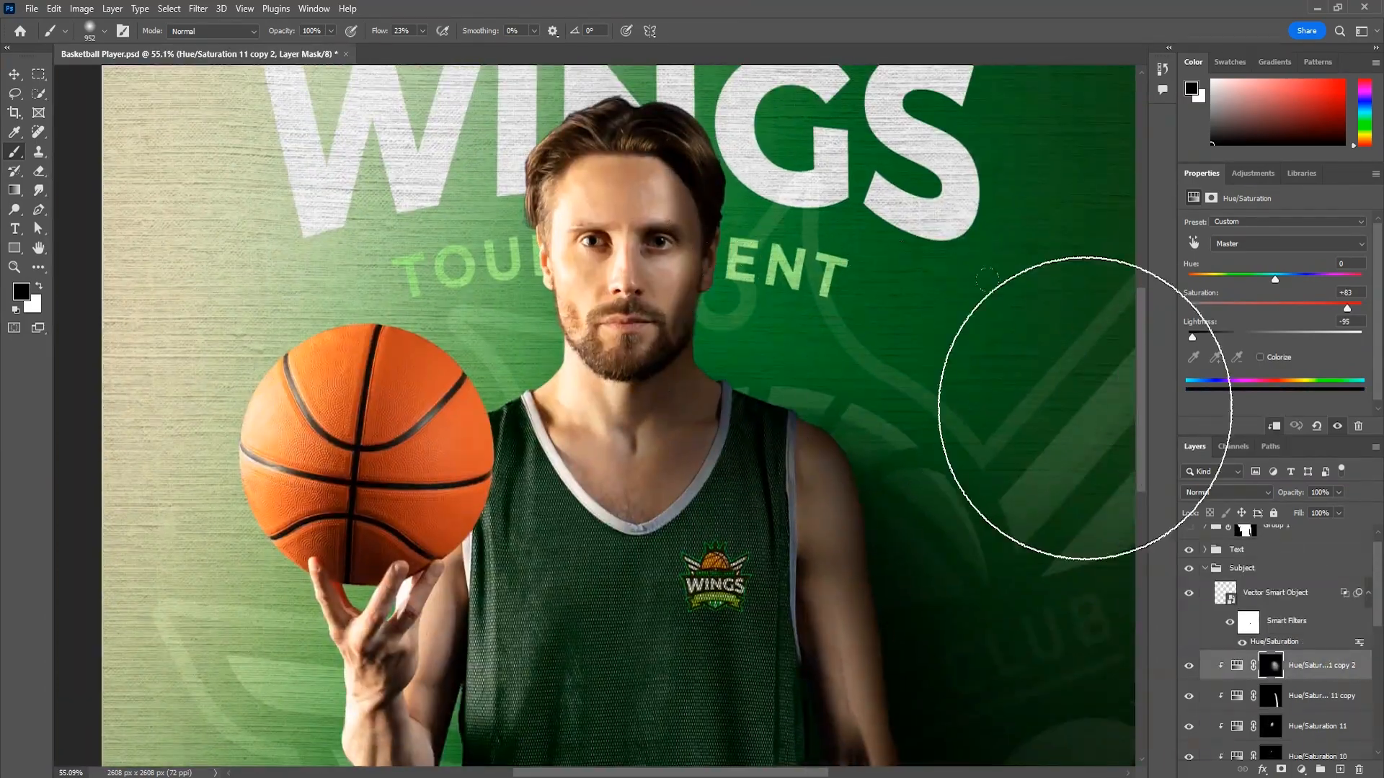
Add a Color Balance adjustment layer above the shadow layers and set its Shadows to Magenta–Green +37 and Yellow–Blue -3
left_click(1309, 767)
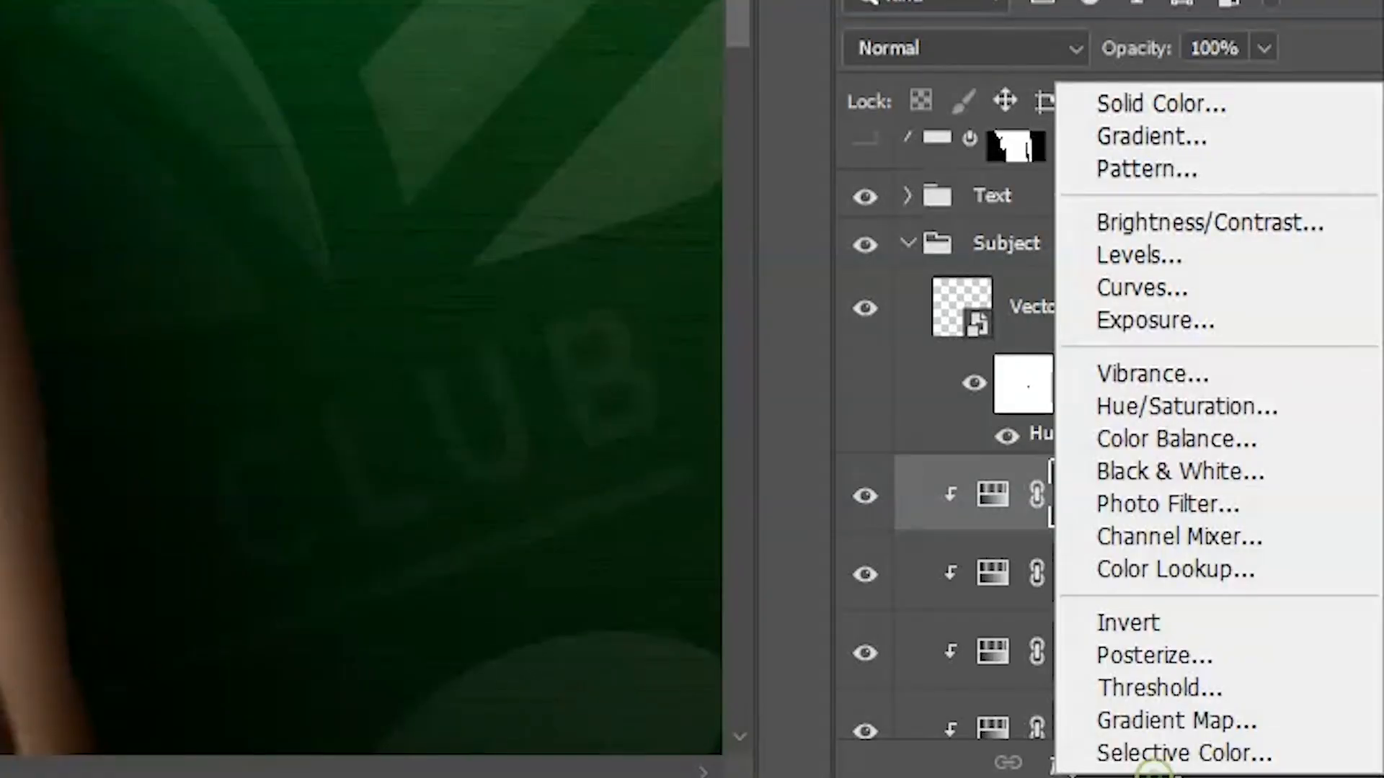
left_click(1137, 439)
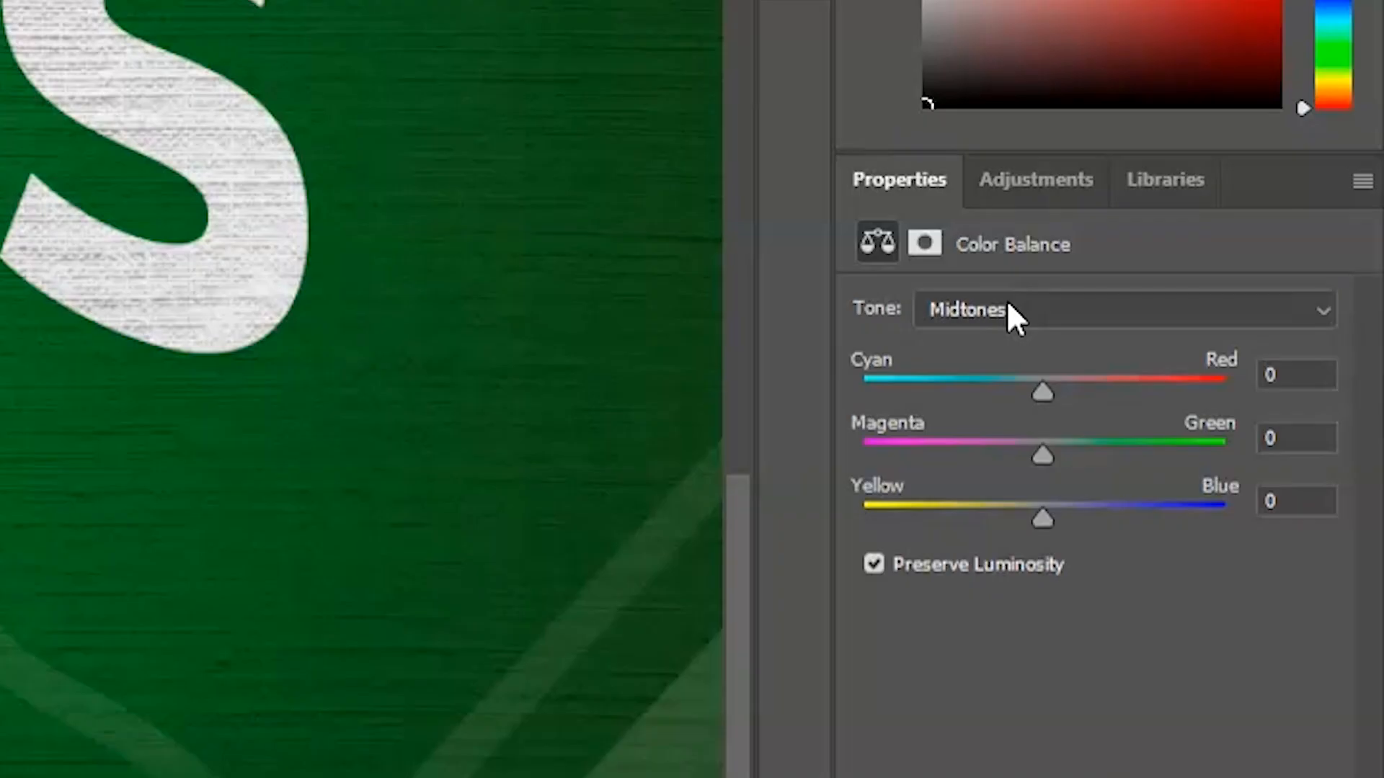
left_click(1008, 304)
left_click(1002, 343)
left_click_drag(1046, 456, 1061, 456)
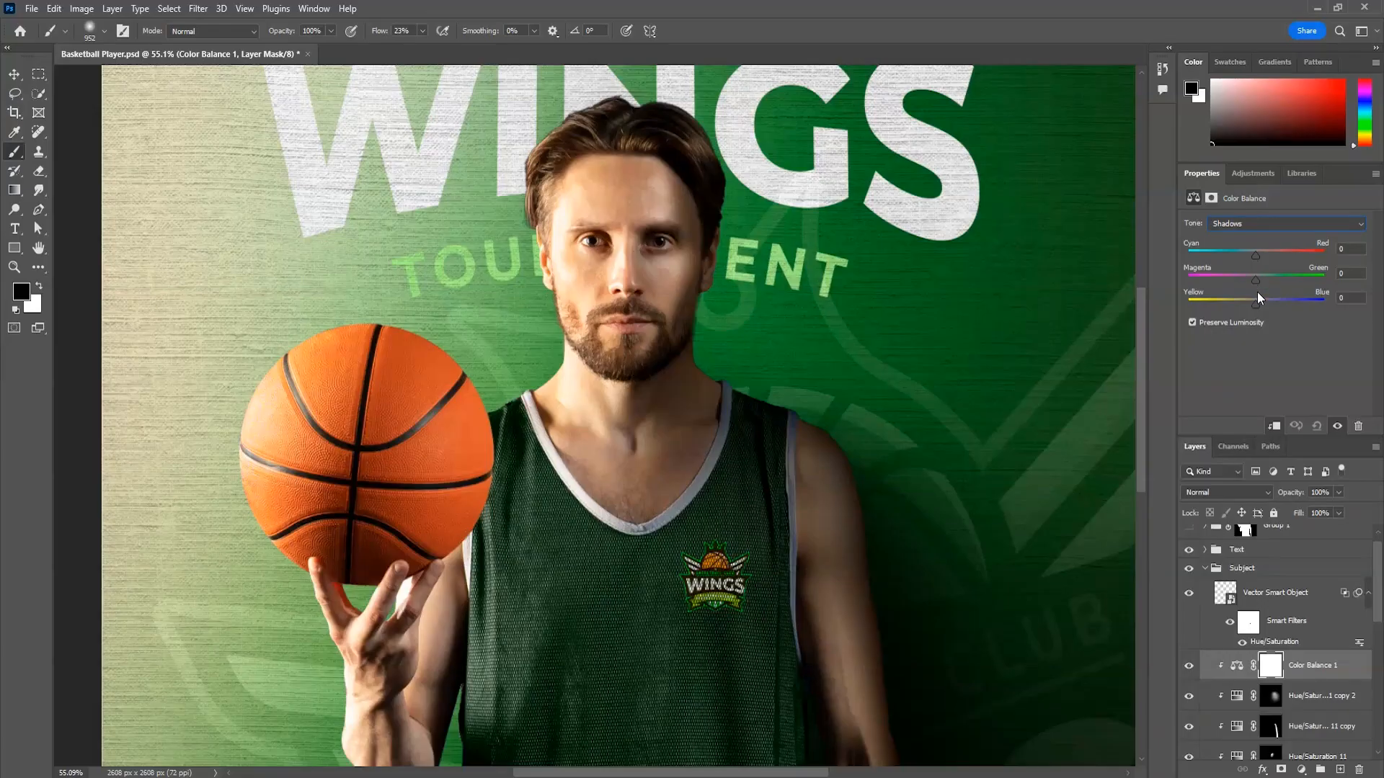
left_click_drag(1270, 280, 1254, 303)
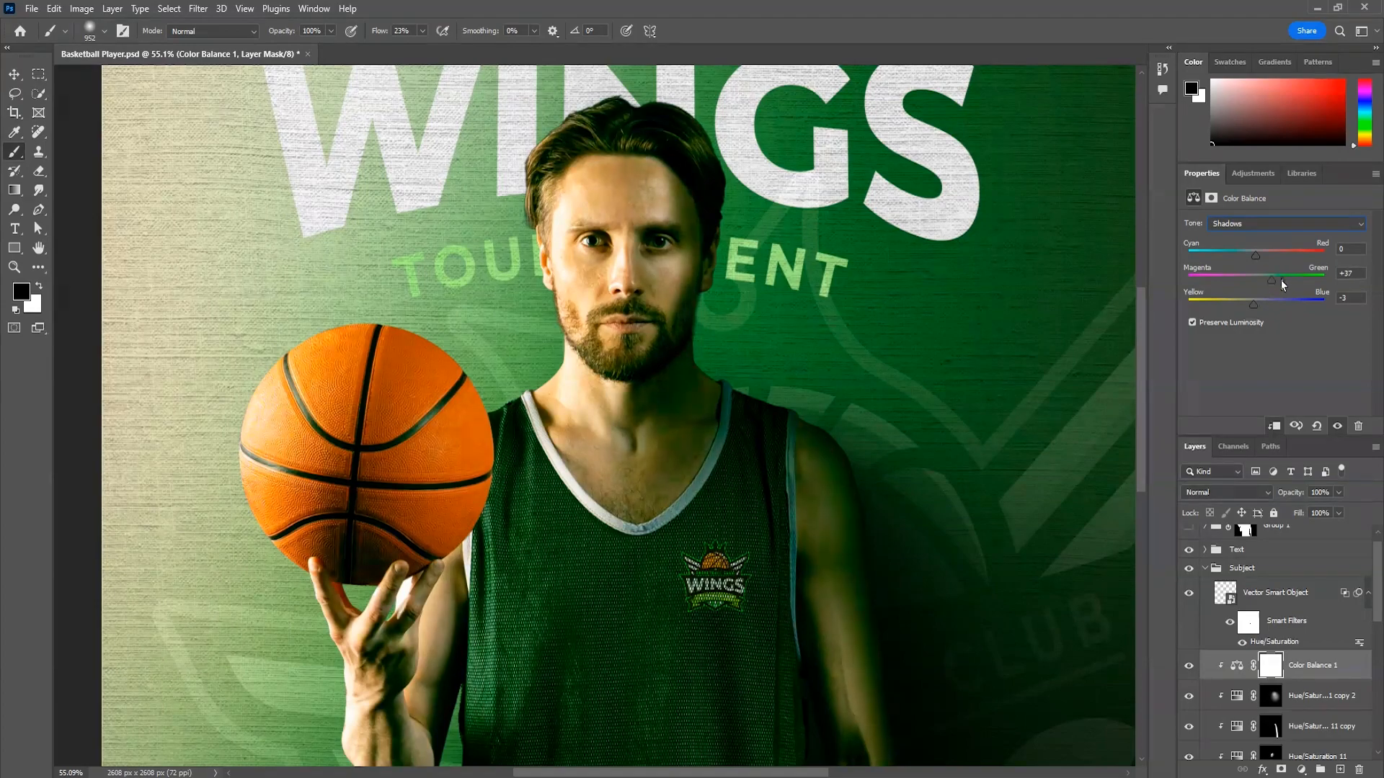
scroll(742, 331, "down", 2)
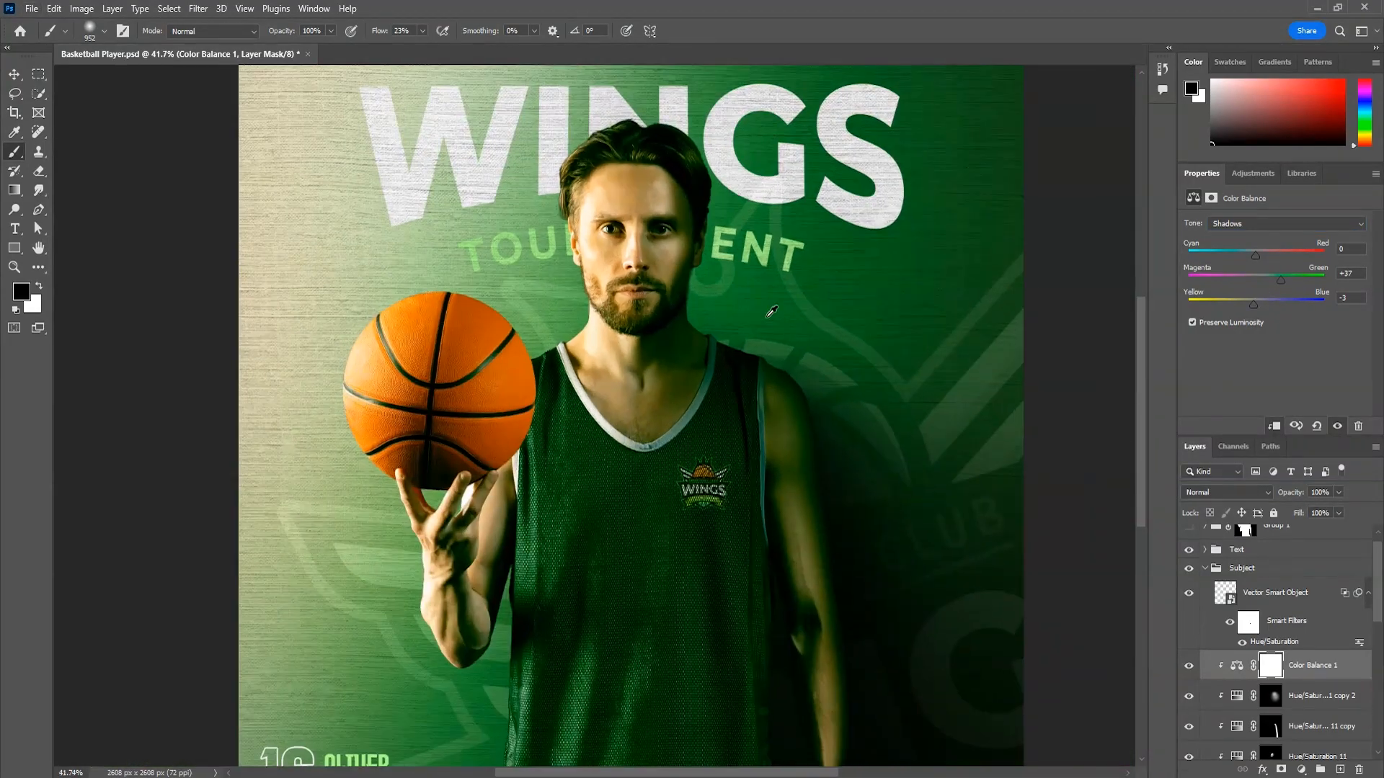
Limit Color Balance 1 to the dark tones by splitting the Underlying Layer Blend If white slider to 36 / 123
scroll(1038, 403, "up", 1)
double_click(1275, 473)
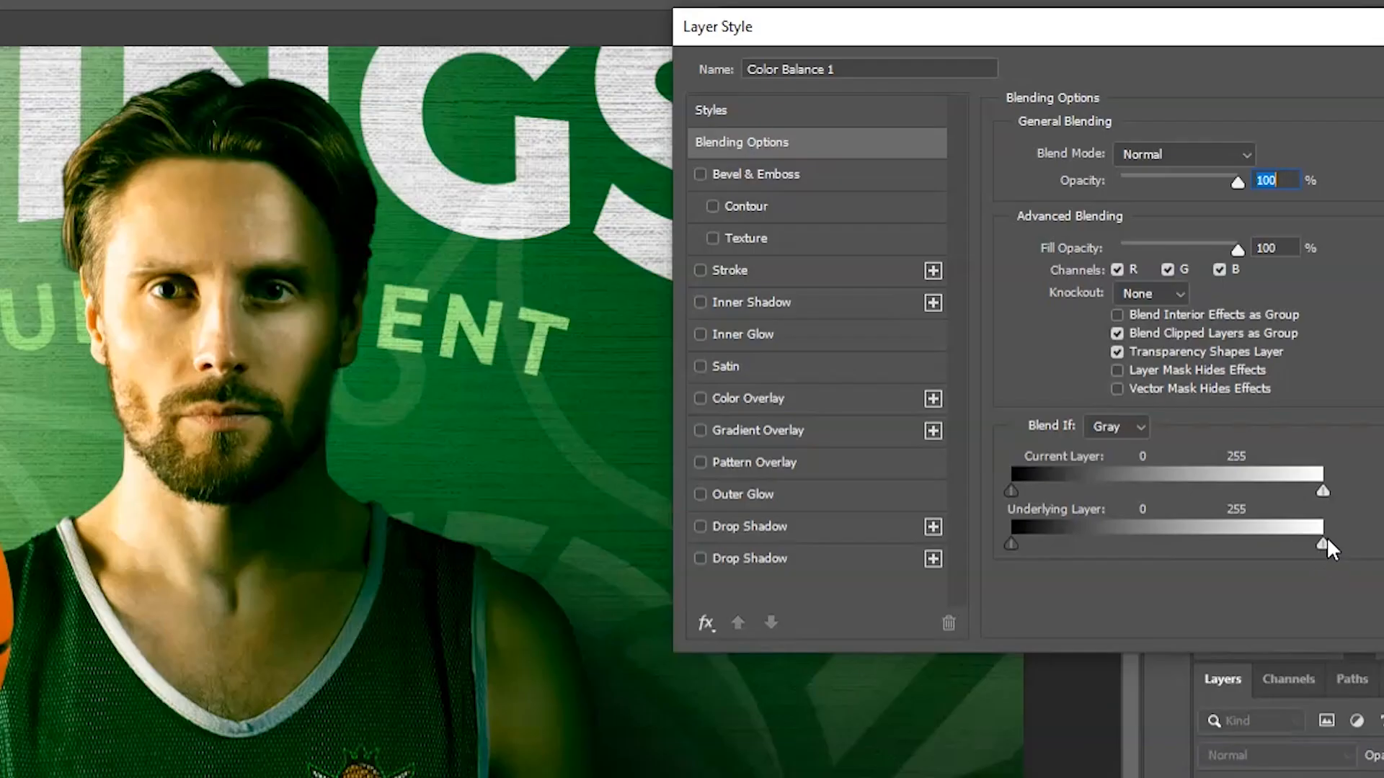
left_click_drag(1298, 545, 1065, 542)
left_click_drag(1104, 364, 1097, 365)
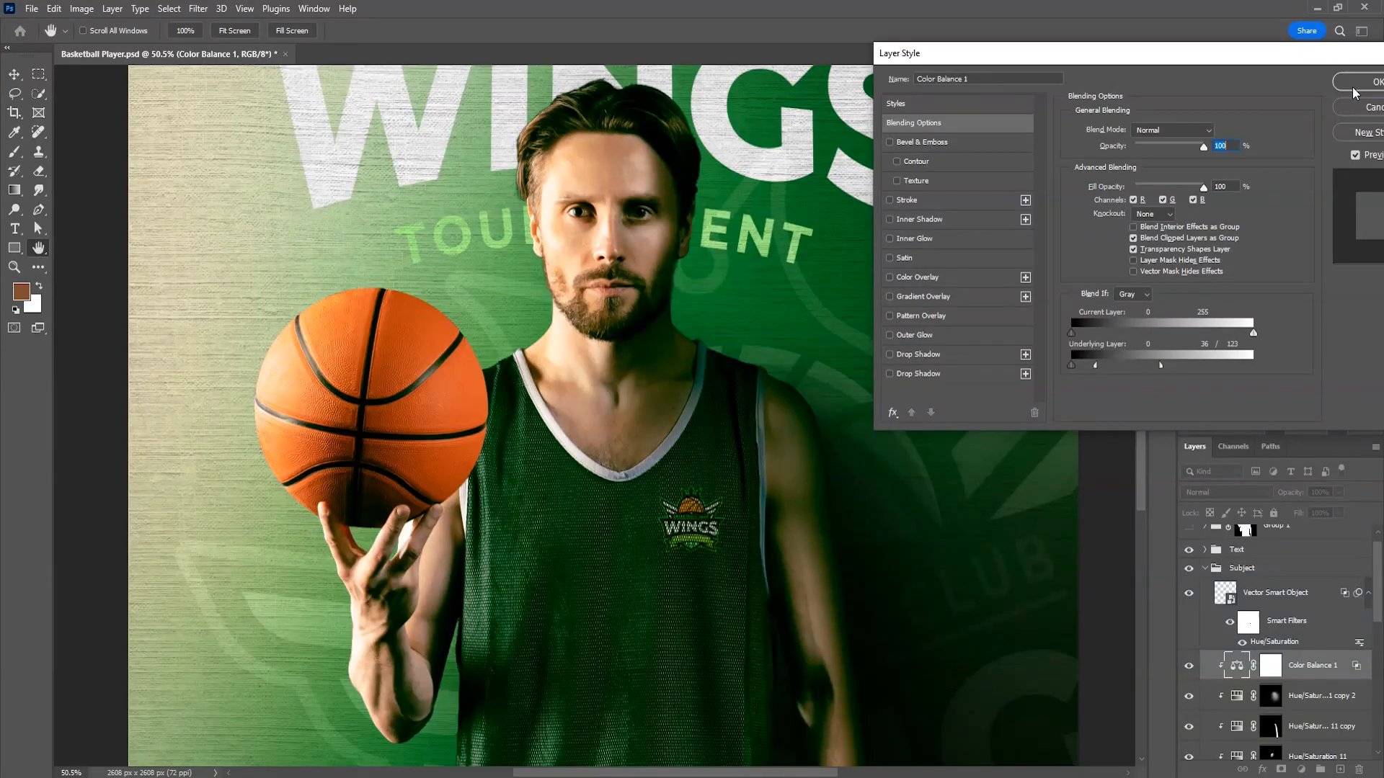
left_click(1353, 88)
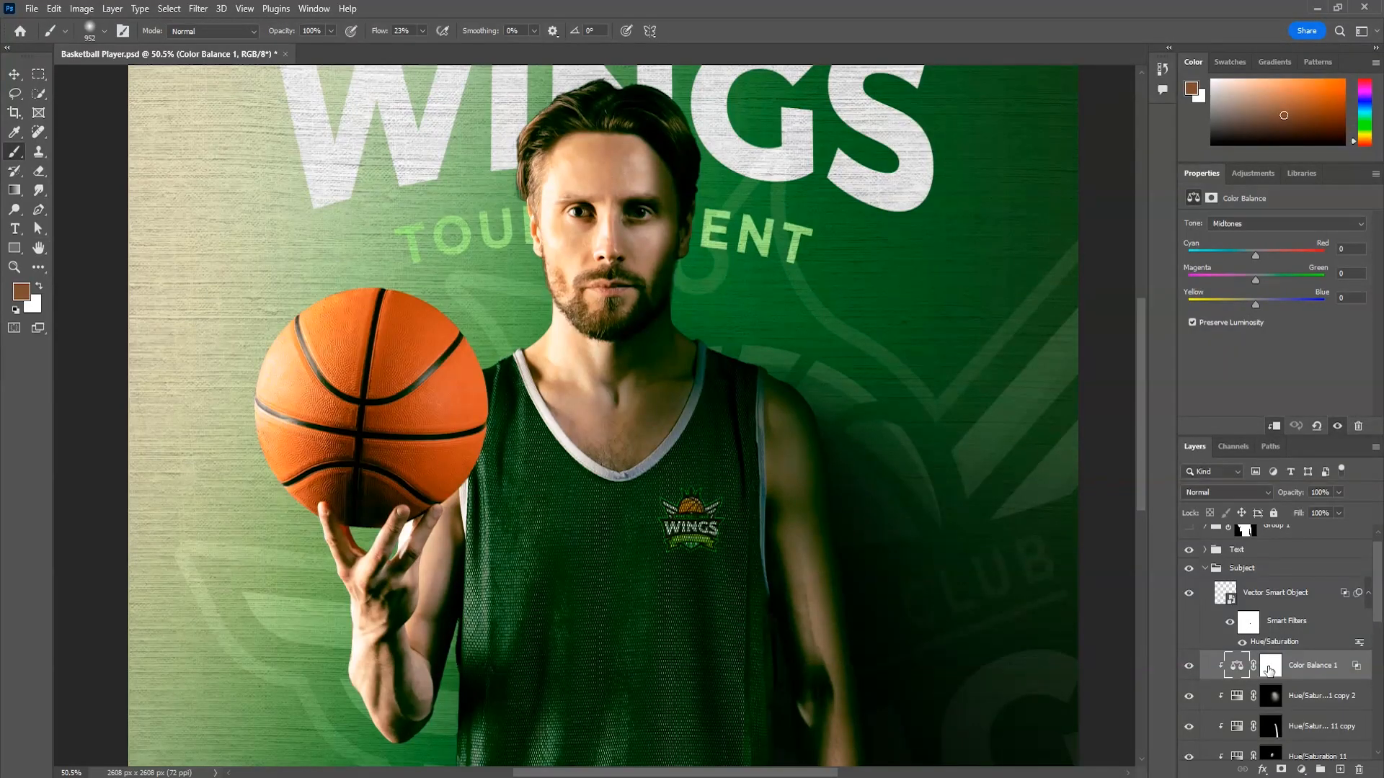
Invert the Color Balance 1 mask to black and set the brush flow to 6%
left_click(1269, 669)
key("ctrl+i")
left_click_drag(668, 108, 703, 246)
scroll(727, 294, "up", 4)
left_click_drag(734, 306, 549, 317)
left_click_drag(385, 31, 370, 34)
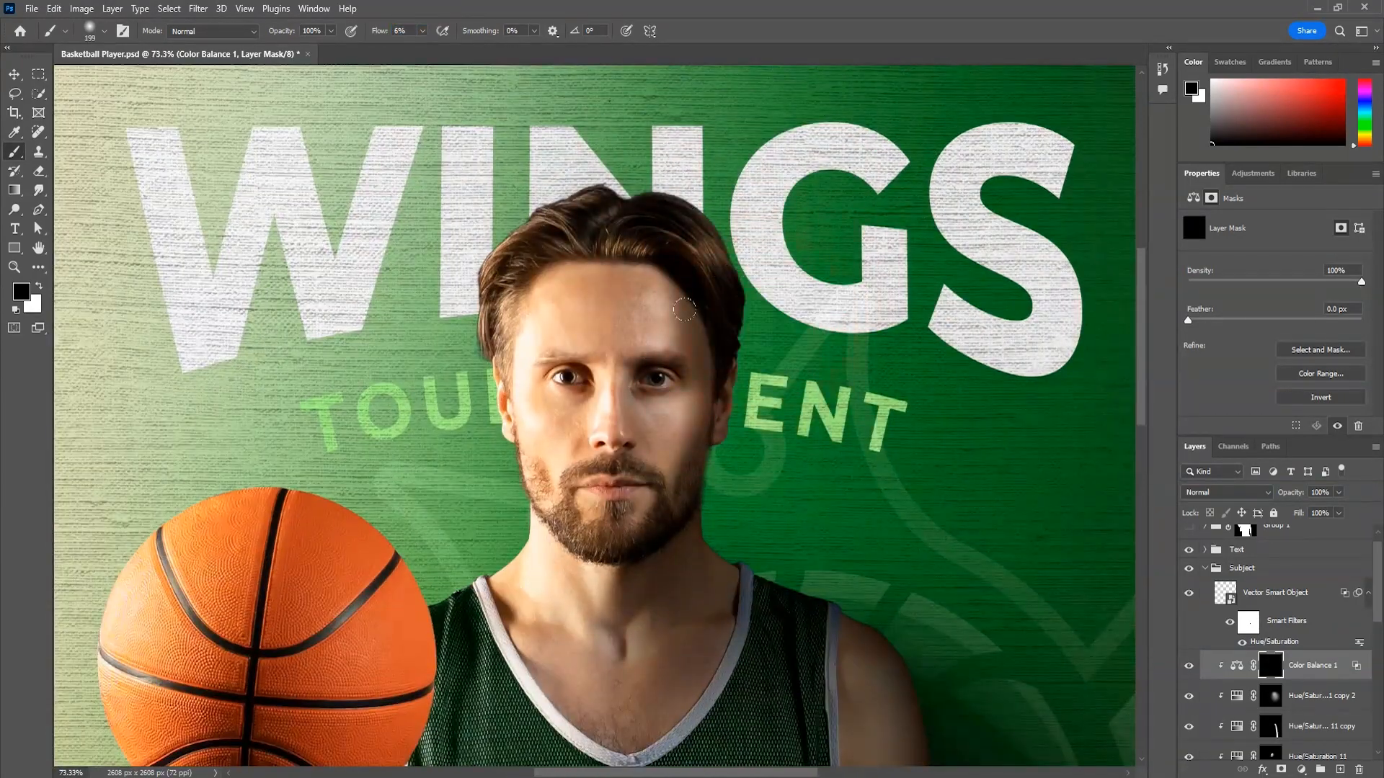
Paint the green shadow tint onto the shaded side of the hair, face and neck with a soft white brush
key("x")
right_click(750, 475, "alt")
scroll(749, 472, "up", 3)
left_click_drag(694, 351, 626, 499)
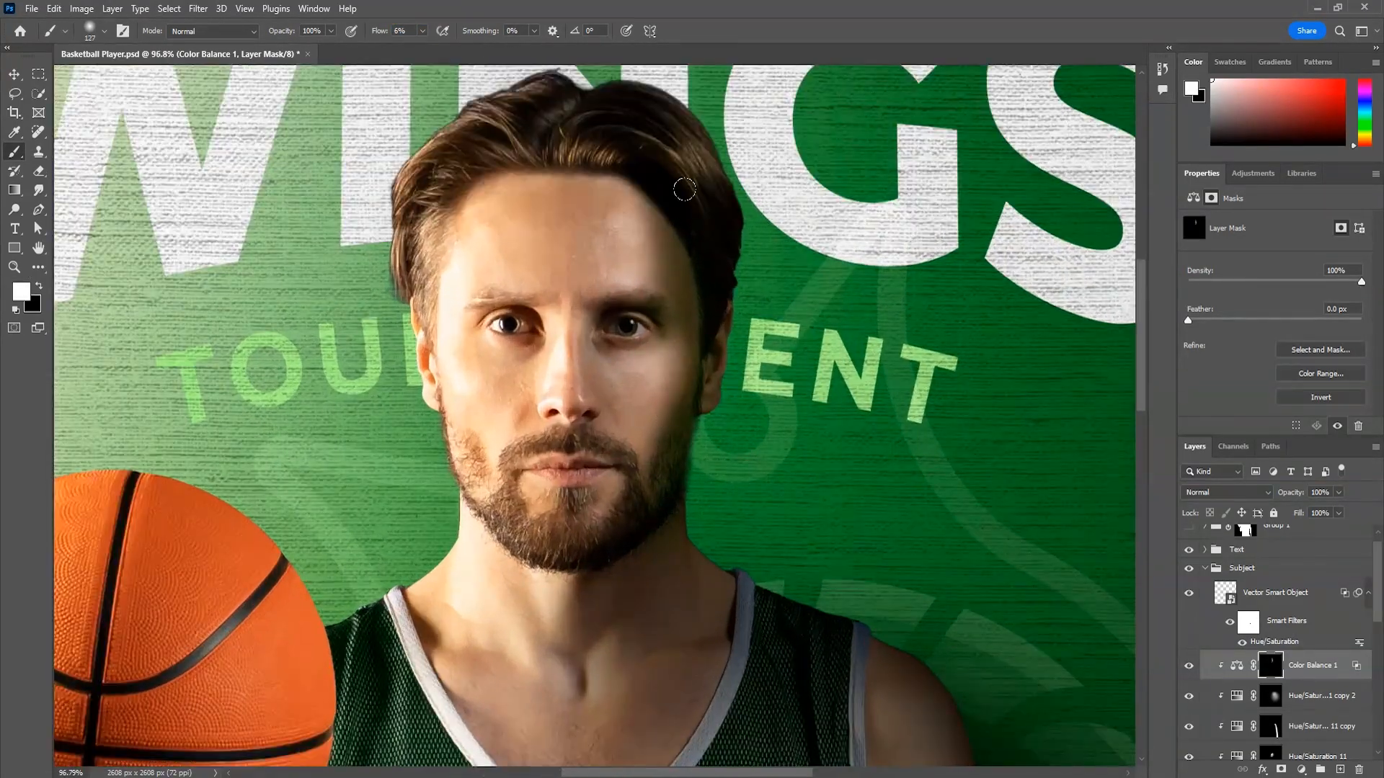
scroll(684, 459, "down", 3)
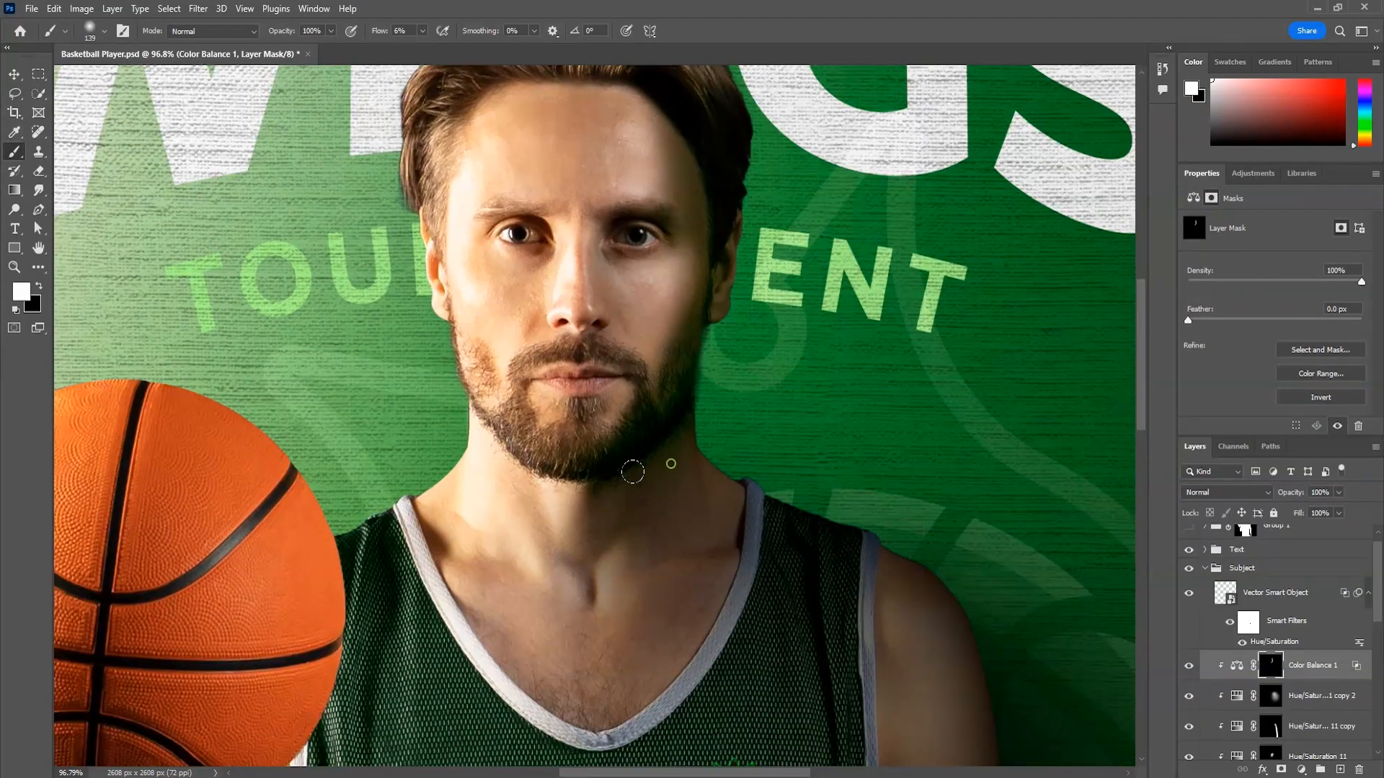
Extend the green tint over the shaded arm and jersey on the Color Balance 1 mask with a 3% flow brush
scroll(733, 464, "down", 5)
left_click_drag(833, 464, 729, 189)
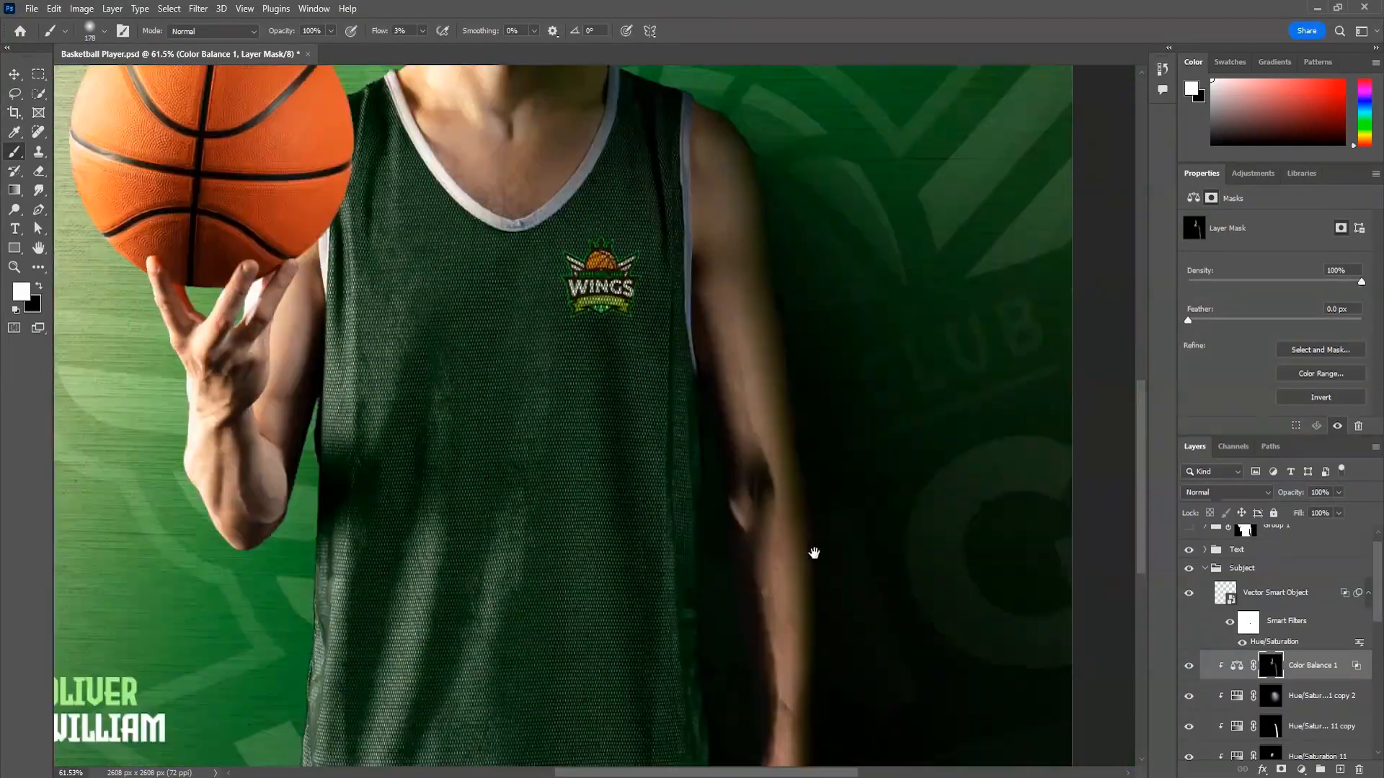
left_click_drag(429, 307, 606, 500)
scroll(480, 522, "down", 3)
scroll(433, 504, "up", 5)
scroll(364, 416, "down", 5)
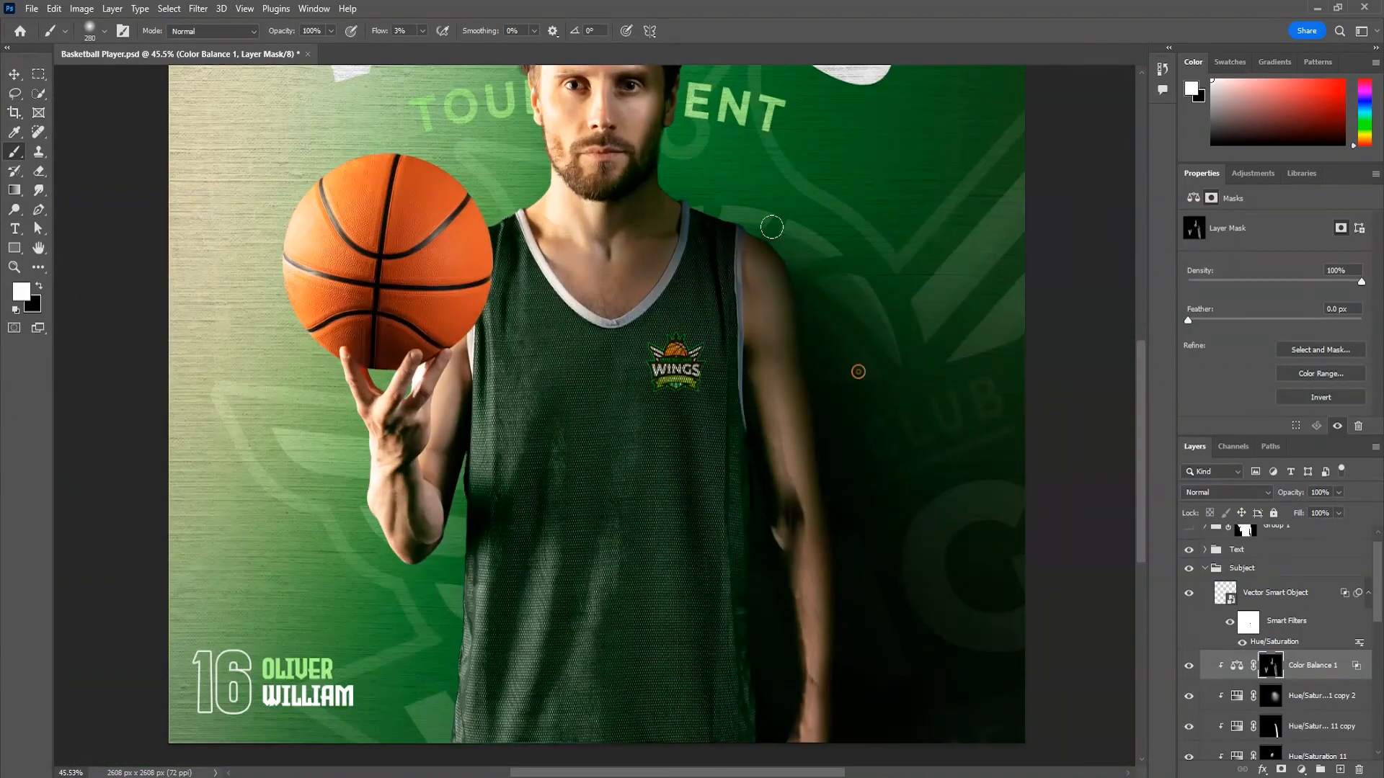
Lower the Color Balance 1 layer's opacity to 95%, checking the tint against the whole poster
scroll(863, 366, "down", 5)
scroll(756, 155, "up", 9)
key("x")
scroll(761, 359, "down", 1)
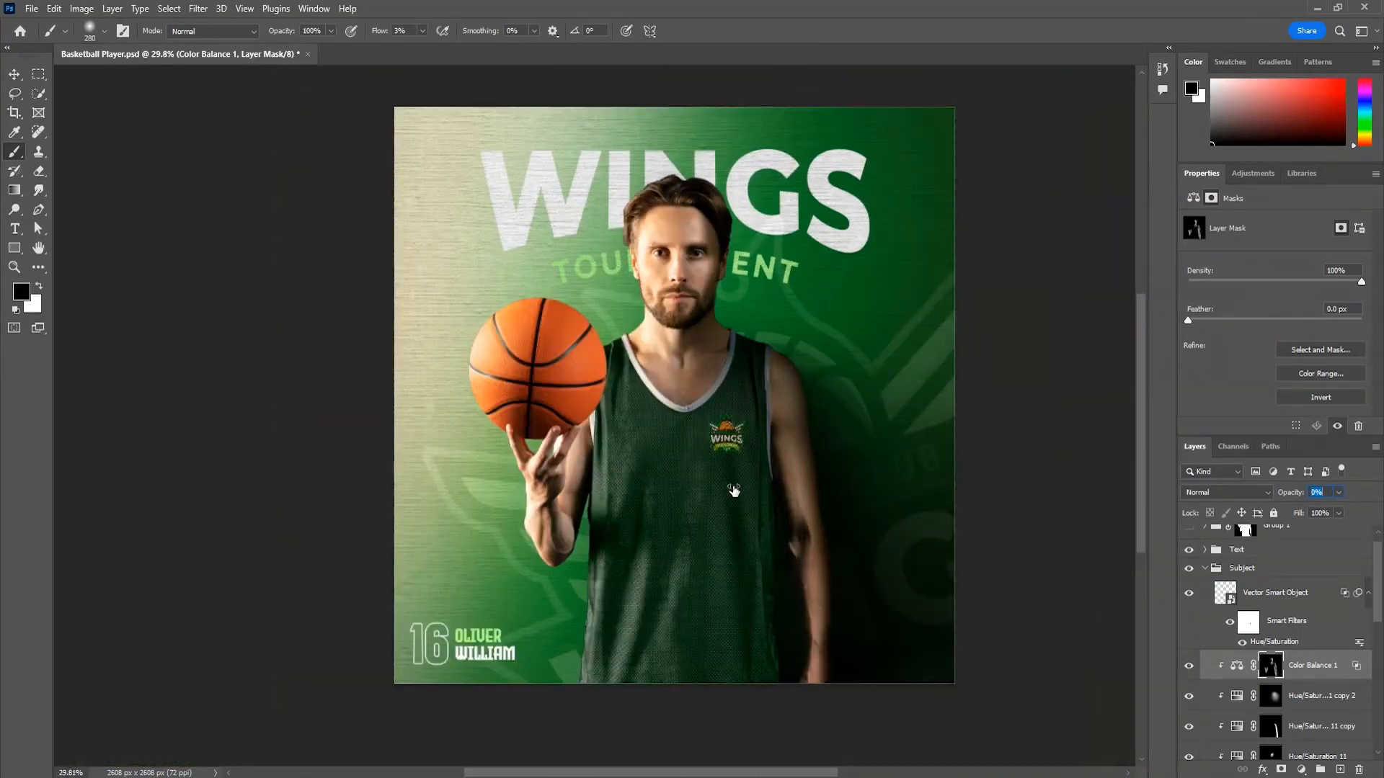
scroll(723, 371, "up", 1)
left_click_drag(723, 371, 703, 371)
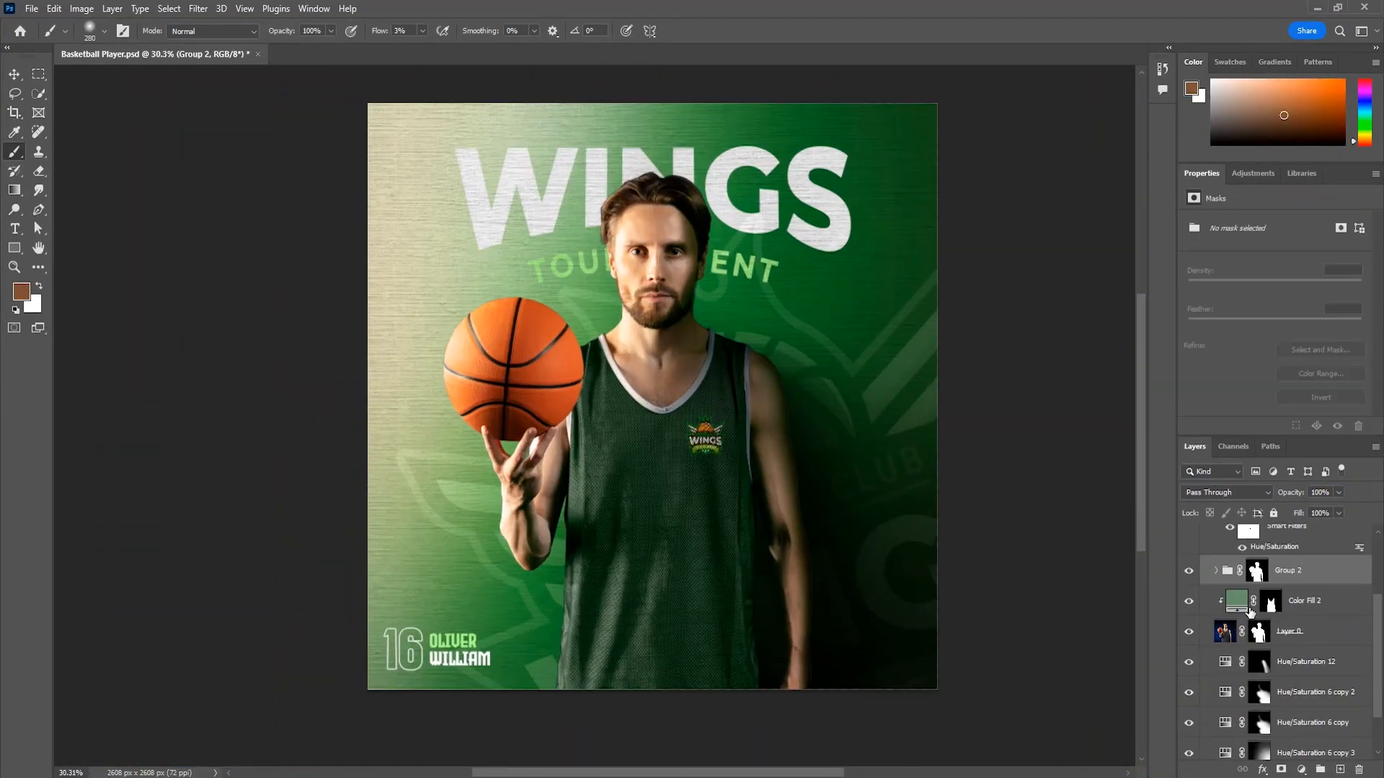
Compare the poster with Group 2 hidden and shown, and inspect the subject's shading and the group's mask up close
scroll(697, 338, "down", 8)
left_click(1189, 570)
left_click(1256, 570)
scroll(721, 370, "up", 7)
scroll(810, 445, "down", 4)
scroll(806, 432, "up", 3)
scroll(793, 361, "down", 3)
scroll(692, 287, "up", 8)
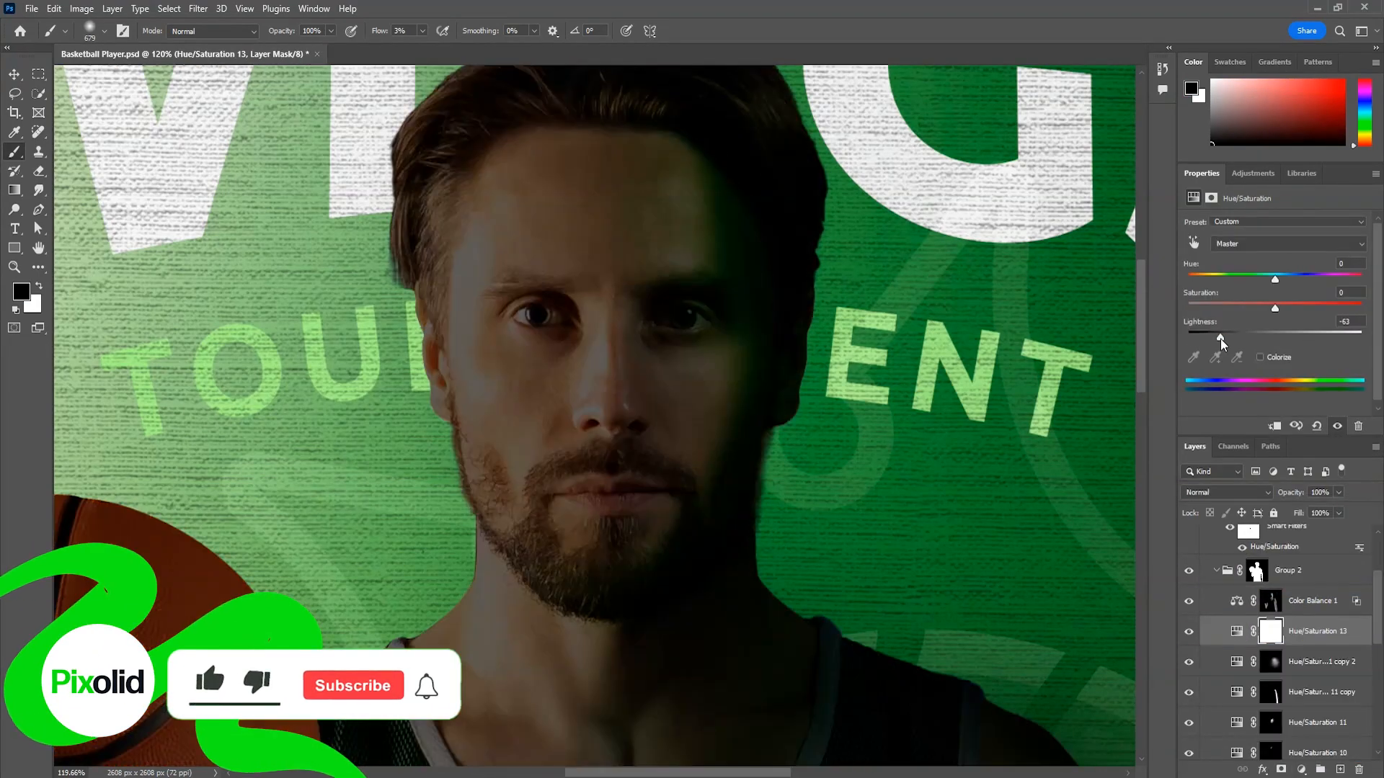
Invert the Hue/Saturation 13 mask and paint a shadow around the nose bridge, alternating white and black soft brush strokes
key("ctrl+i")
key("x")
scroll(560, 294, "up", 5)
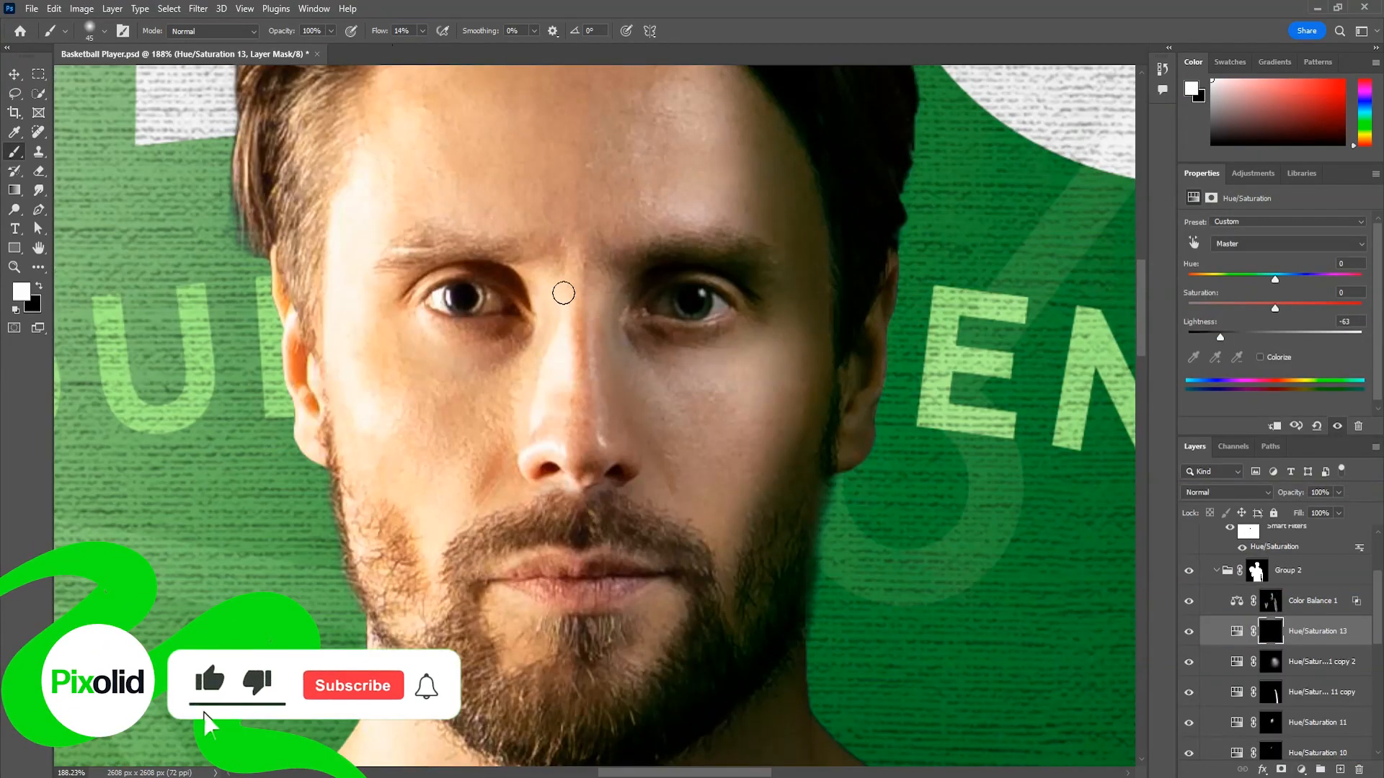
key("x")
scroll(781, 433, "down", 2)
right_click(720, 386, "alt")
key("x")
scroll(641, 320, "down", 3)
Refine the shadow between the nose and the shaded eye with smaller brush strokes, and lower the Hue/Saturation 13 opacity to 80%
scroll(685, 340, "up", 5)
right_click(655, 310, "alt")
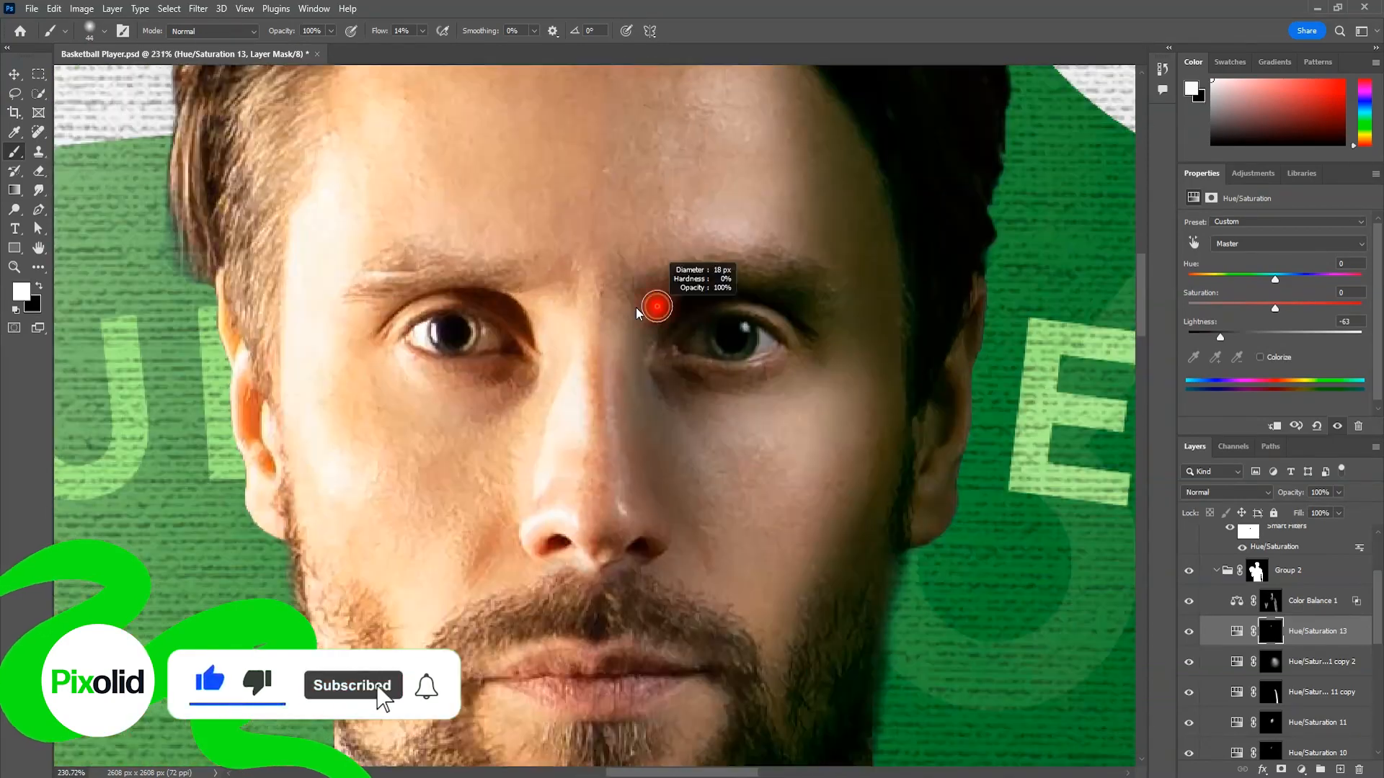
scroll(638, 349, "down", 5)
scroll(709, 282, "up", 3)
key("x")
right_click(617, 324, "alt")
scroll(692, 295, "down", 4)
left_click_drag(1301, 495, 1286, 495)
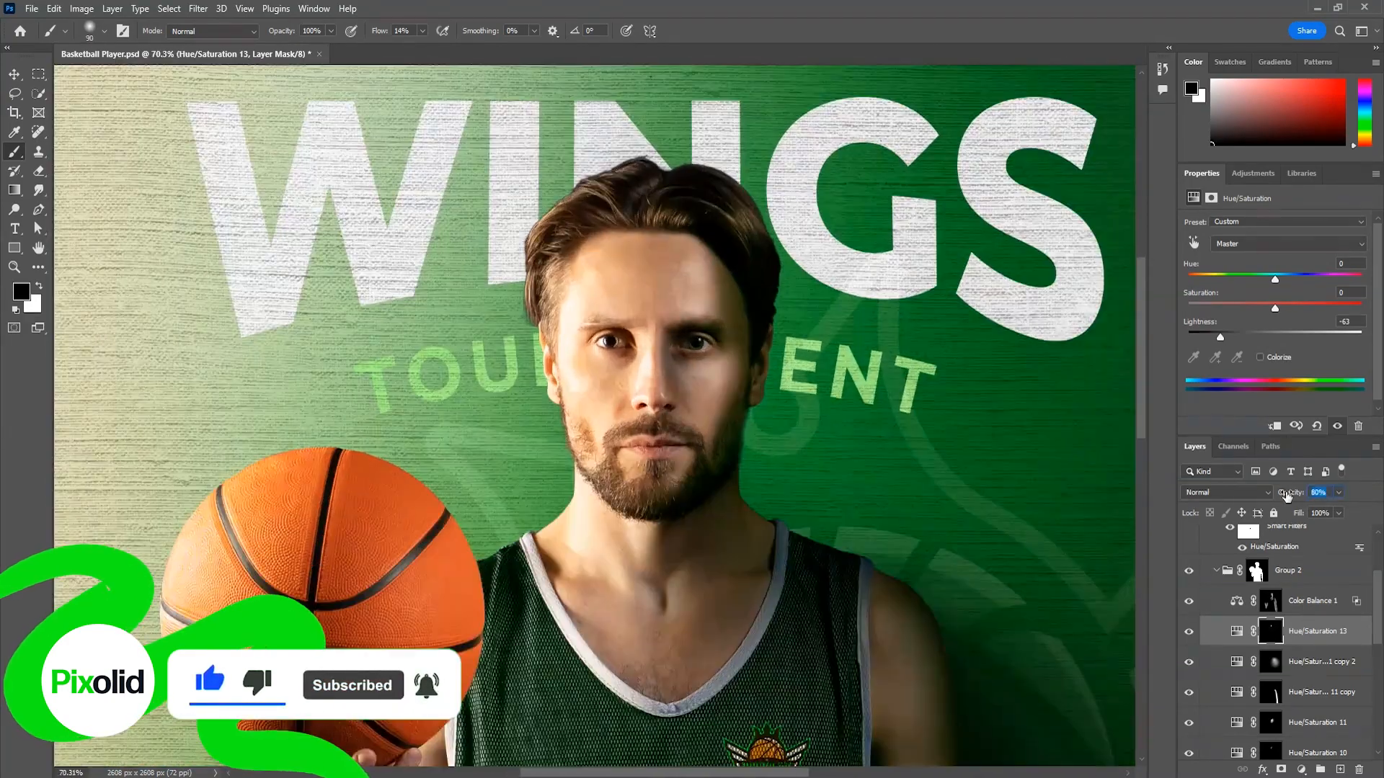
Paint more green tint onto the shaded side of the face on the Color Balance 1 mask with a soft white brush
left_click(1270, 600)
key("x")
scroll(635, 315, "up", 4)
right_click(710, 404, "alt")
scroll(710, 361, "down", 10)
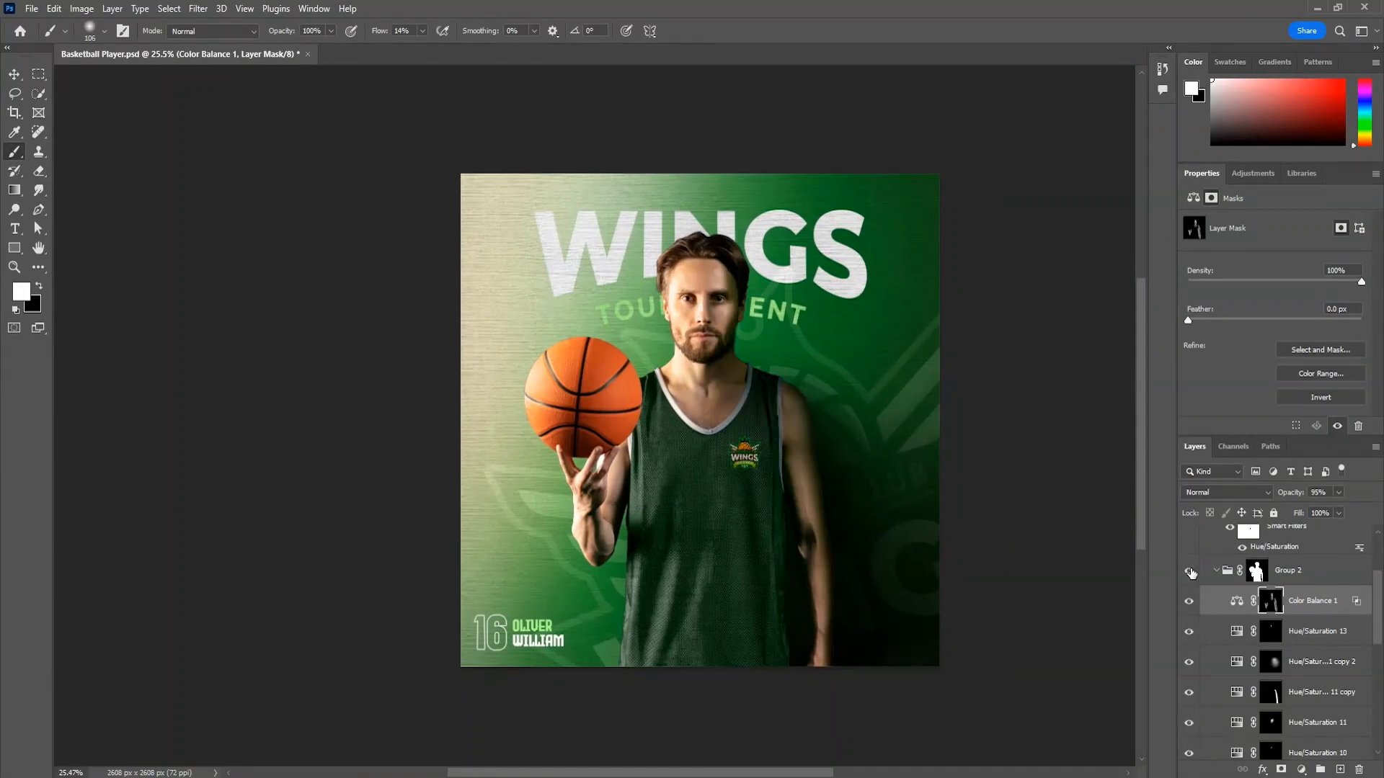
scroll(775, 395, "up", 2)
left_click(1256, 581)
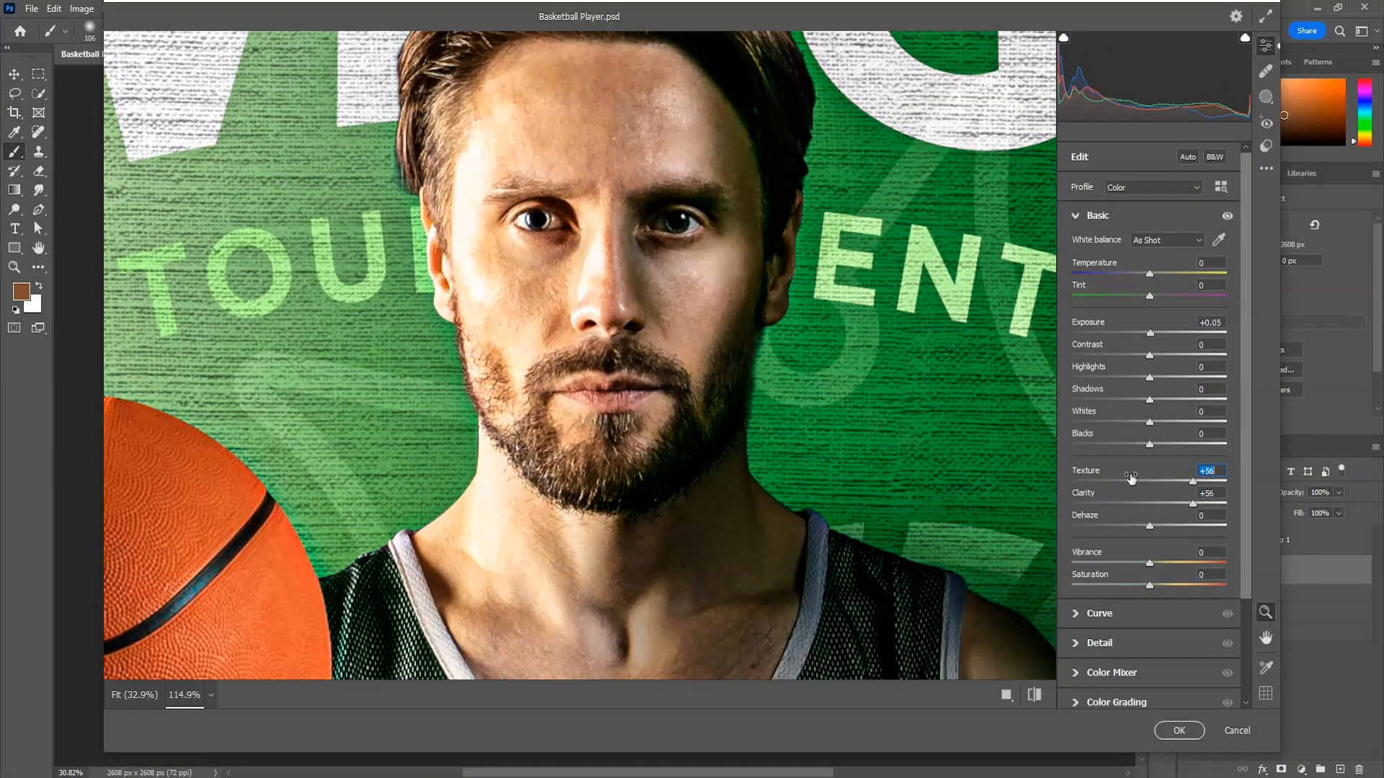
Set Blacks to +34 and Whites to +24 in the Camera Raw filter's Basic adjustments
left_click_drag(1084, 437, 1104, 437)
left_click_drag(1098, 415, 1105, 414)
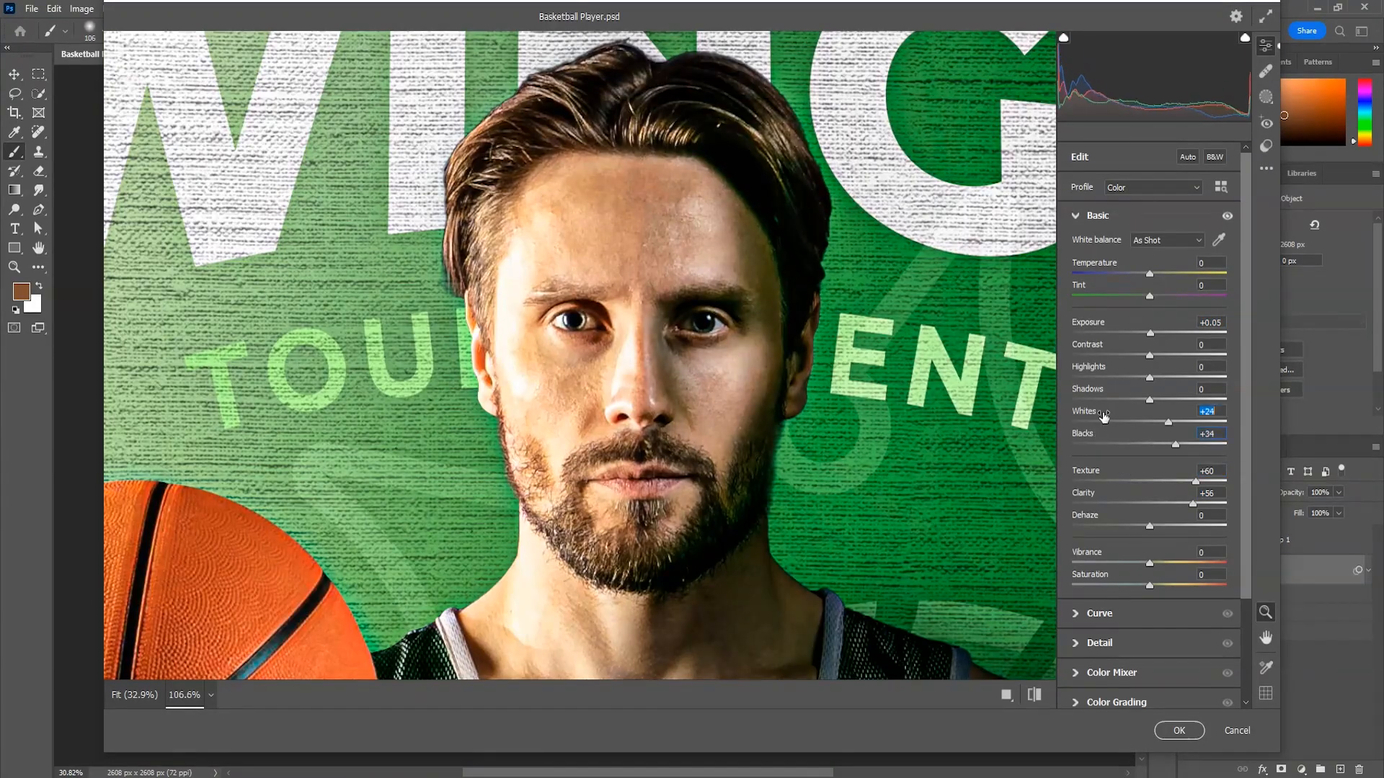